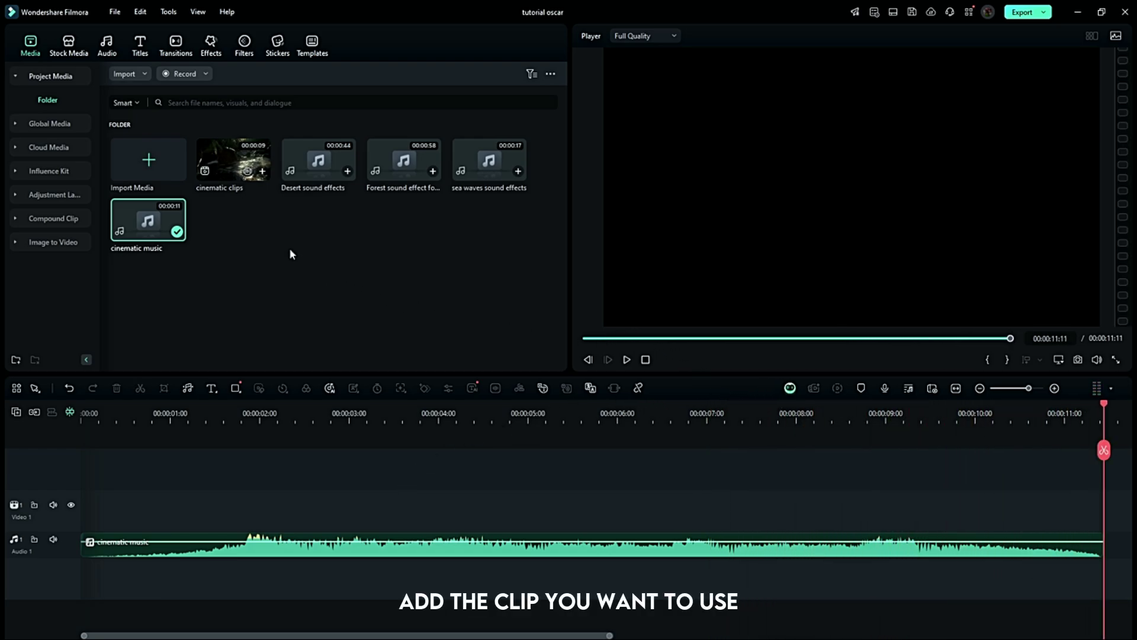
Step: Place the cinematic clips video at the start of Video 1, keeping the project settings of 1920 x 1080 25fps
{"action": "left_click_drag", "start_coordinate": [217, 244], "coordinate": [83, 515]}
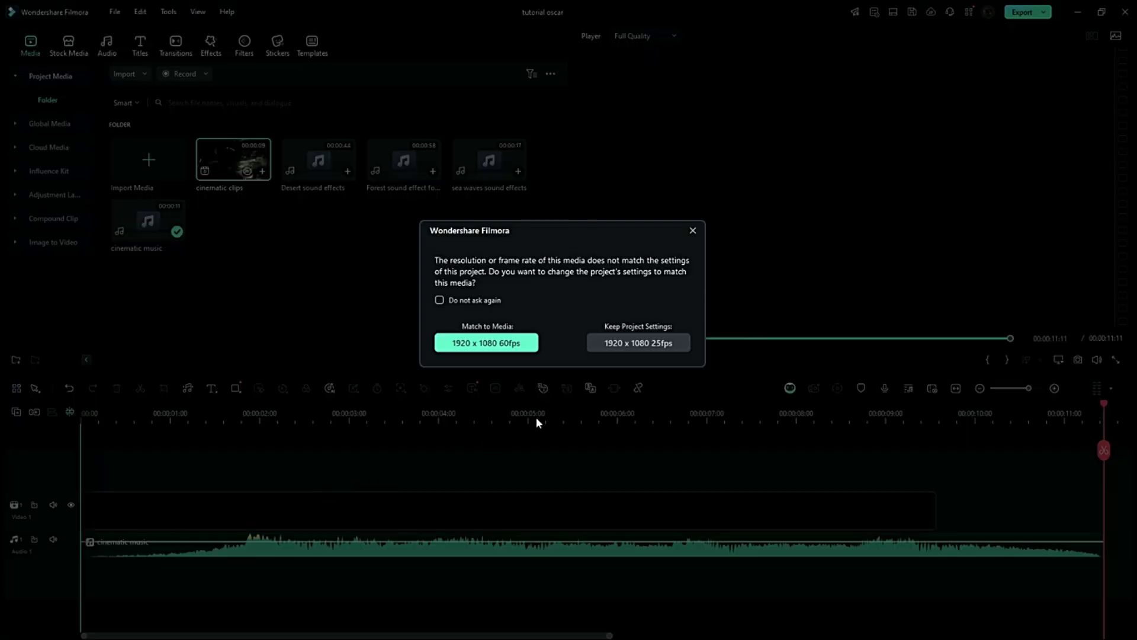
{"action": "left_click", "coordinate": [628, 344]}
{"action": "key", "text": "space"}
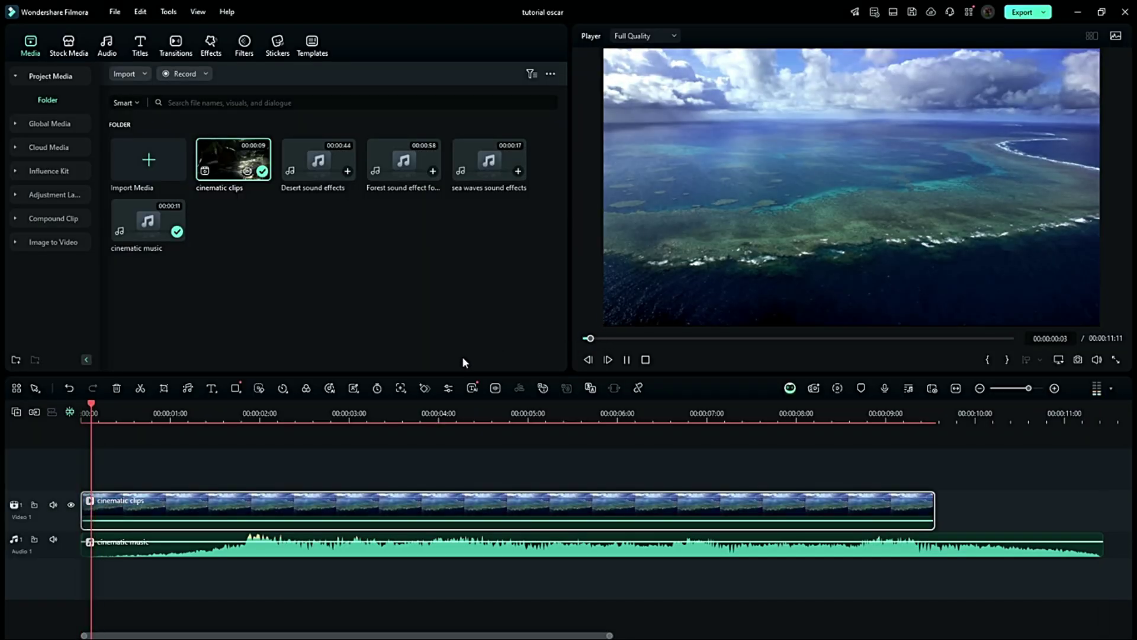
Step: Play the music to locate its first beat and move the video clip to start there, at 00:00:01:21
{"action": "key", "text": "space"}
{"action": "key", "text": "space"}
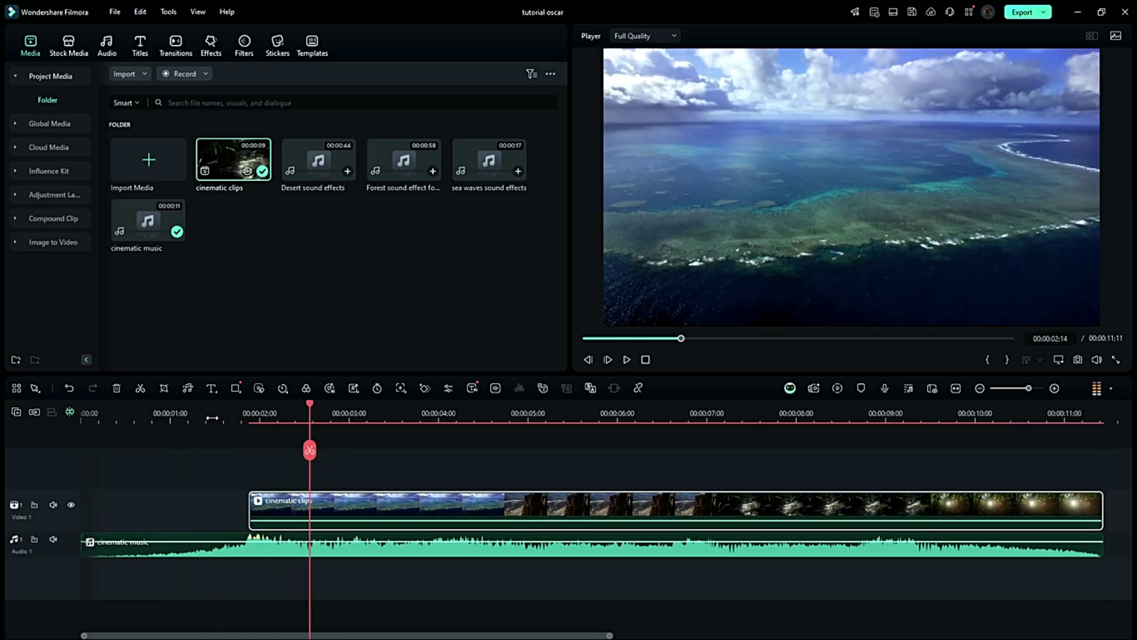
{"action": "left_click", "coordinate": [243, 410]}
{"action": "left_click_drag", "start_coordinate": [290, 505], "coordinate": [286, 504]}
Step: Play the timeline and place markers on the music beats, from 00:00:01:21 through 00:00:09:00
{"action": "key", "text": "space"}
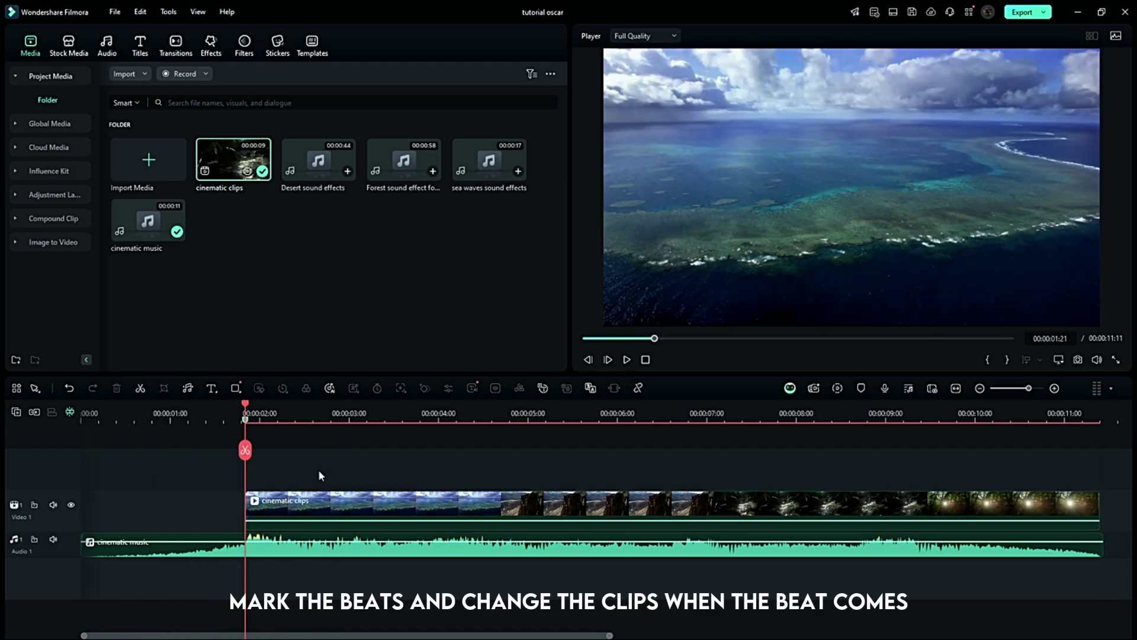
{"action": "key", "text": "m"}
{"action": "key", "text": "m"}
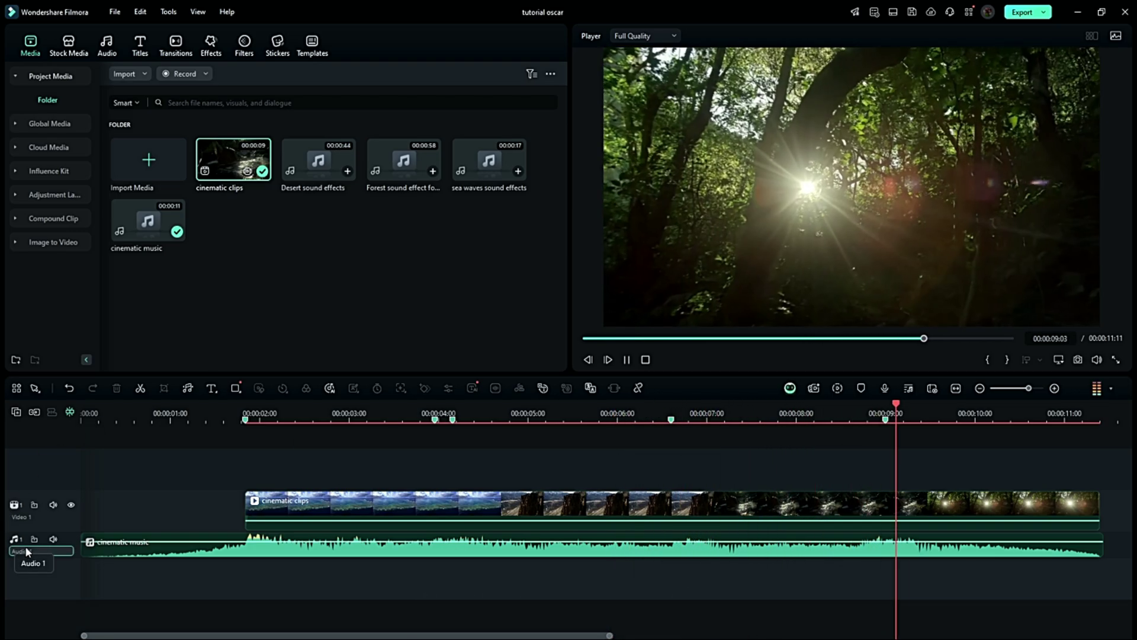
Step: Lock the cinematic music track, split the video at the scene-change markers, and play from the first beat
{"action": "left_click", "coordinate": [34, 539]}
{"action": "left_click", "coordinate": [379, 513]}
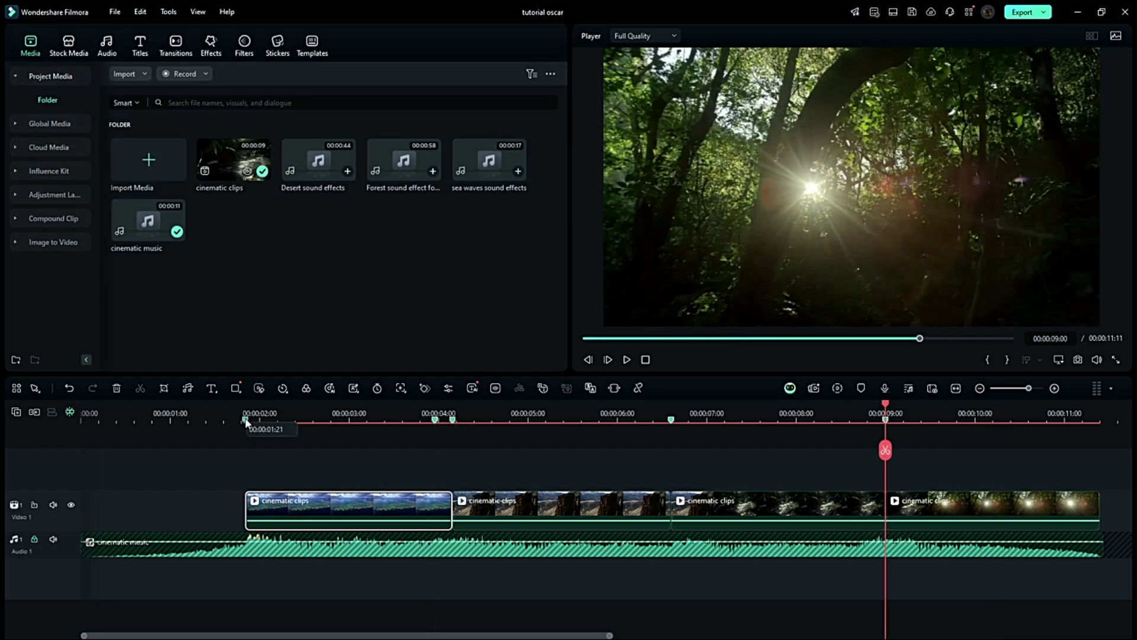
{"action": "left_click", "coordinate": [247, 419]}
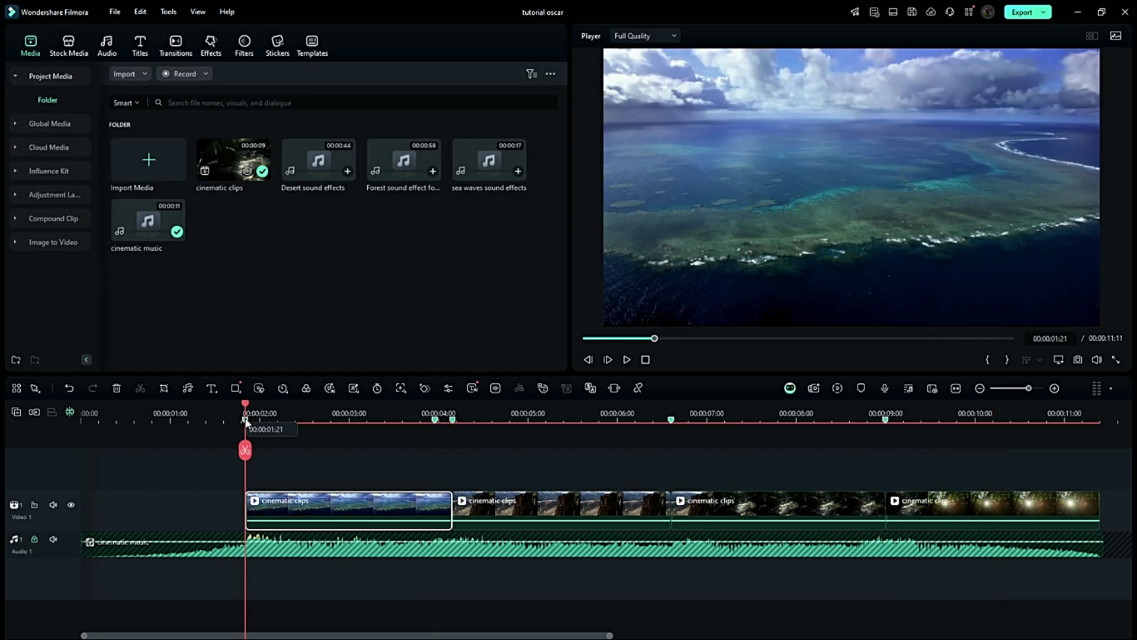
{"action": "key", "text": "space"}
Step: Add the sea waves sound effects on Audio 2 at the first beat and trim them to end with the first clip at 00:00:04:04
{"action": "left_click_drag", "start_coordinate": [461, 173], "coordinate": [244, 523]}
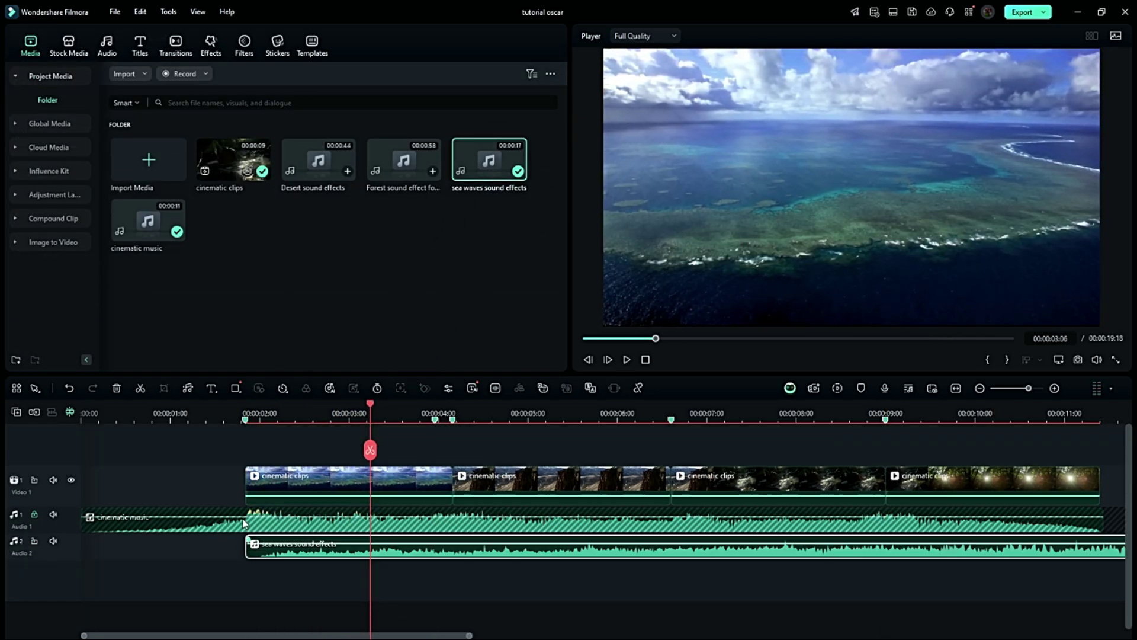
{"action": "left_click", "coordinate": [244, 419]}
{"action": "key", "text": "space"}
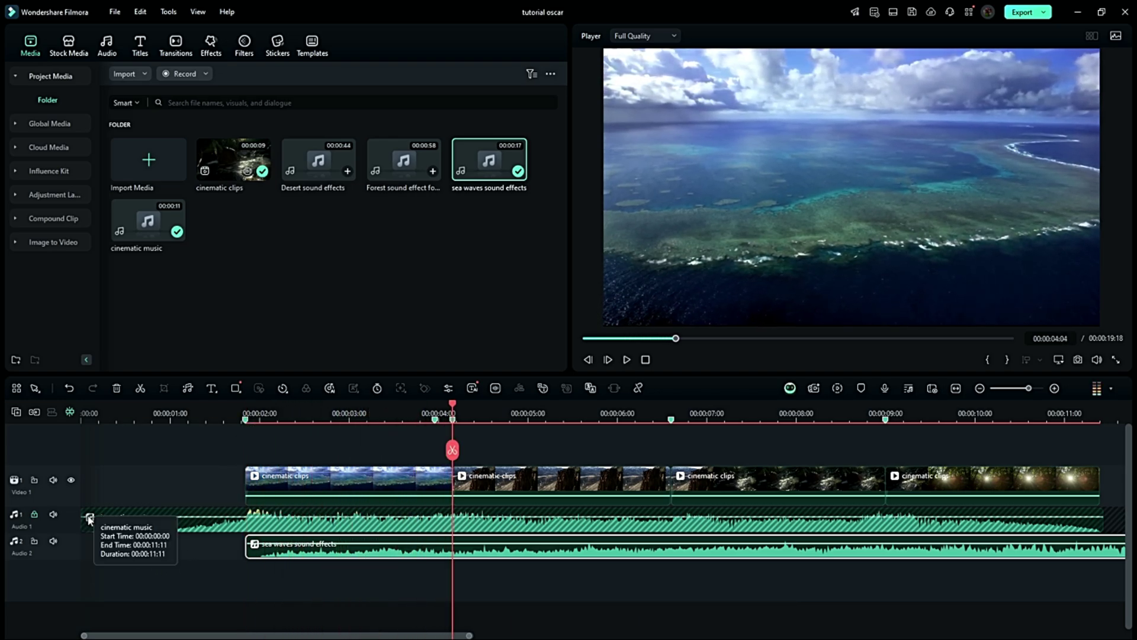
{"action": "key", "text": "ctrl+b"}
{"action": "key", "text": "Delete"}
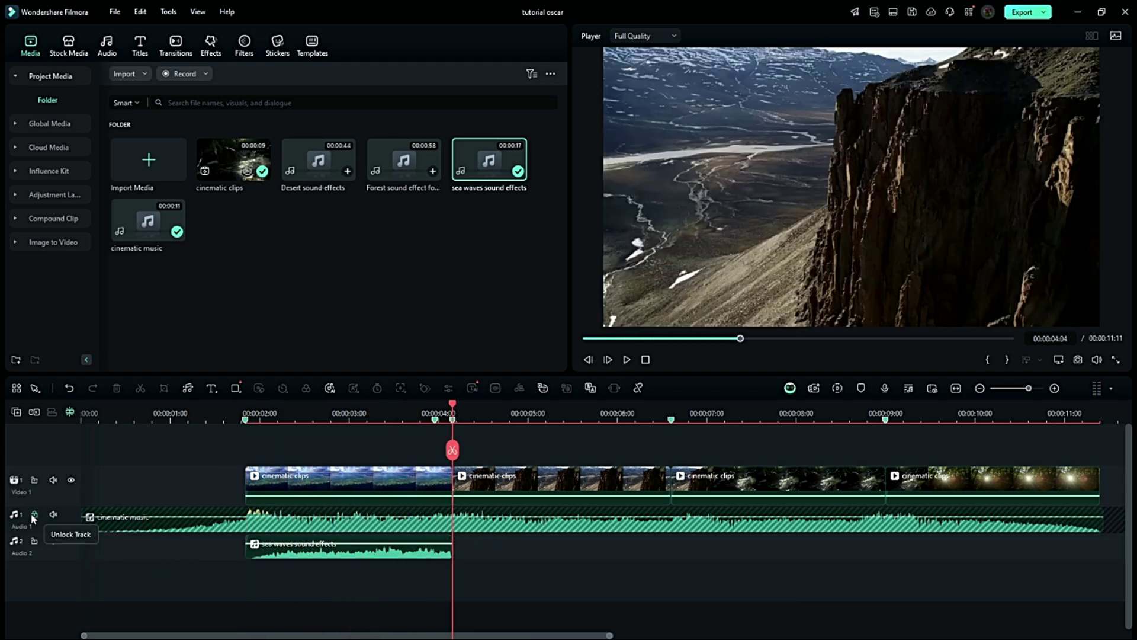
Step: Make the cinematic music track taller and unlock it
{"action": "left_click_drag", "start_coordinate": [34, 506], "coordinate": [34, 490]}
{"action": "left_click", "coordinate": [34, 507]}
Step: Set the sea waves effect's volume to 8.72 dB and the cinematic music's volume to -3.60 dB
{"action": "double_click", "coordinate": [151, 527]}
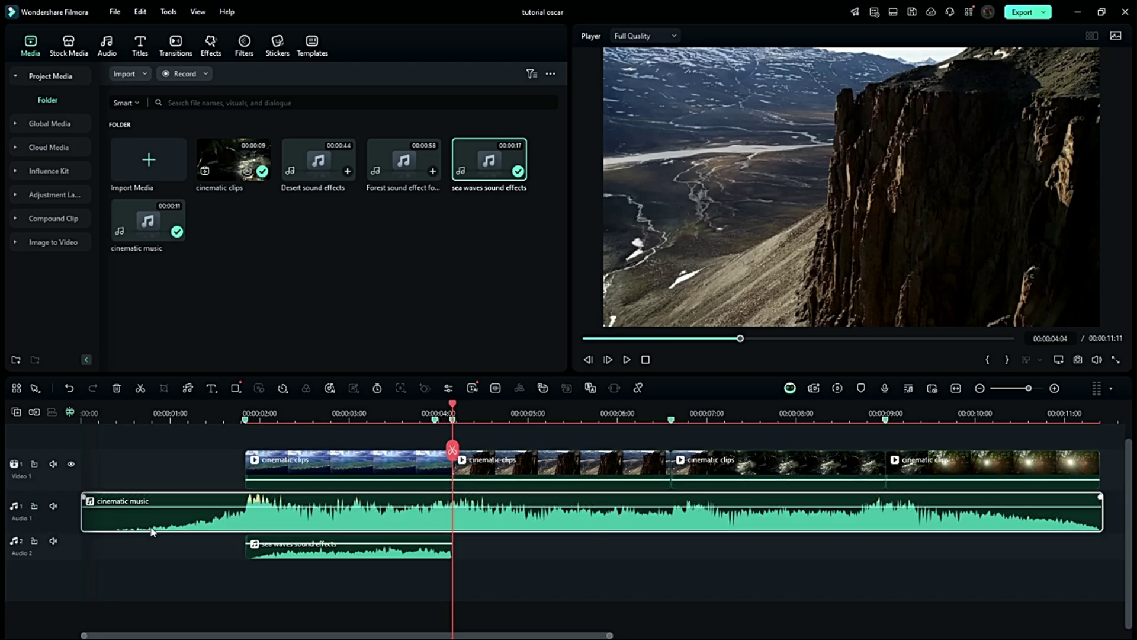
{"action": "left_click_drag", "start_coordinate": [427, 204], "coordinate": [406, 204]}
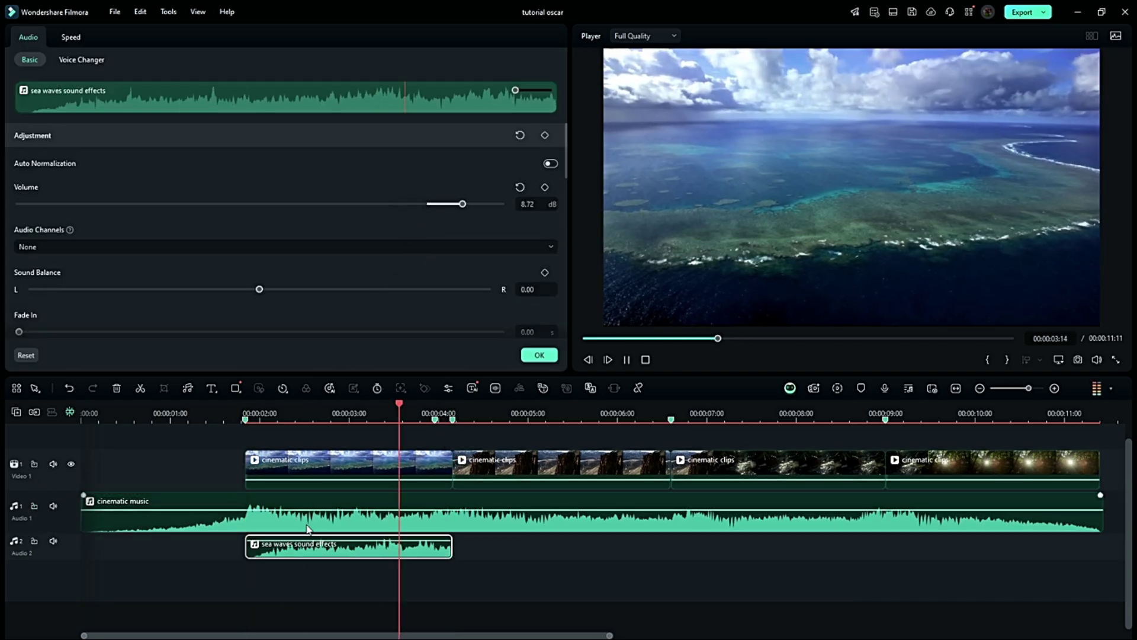
{"action": "left_click", "coordinate": [246, 413]}
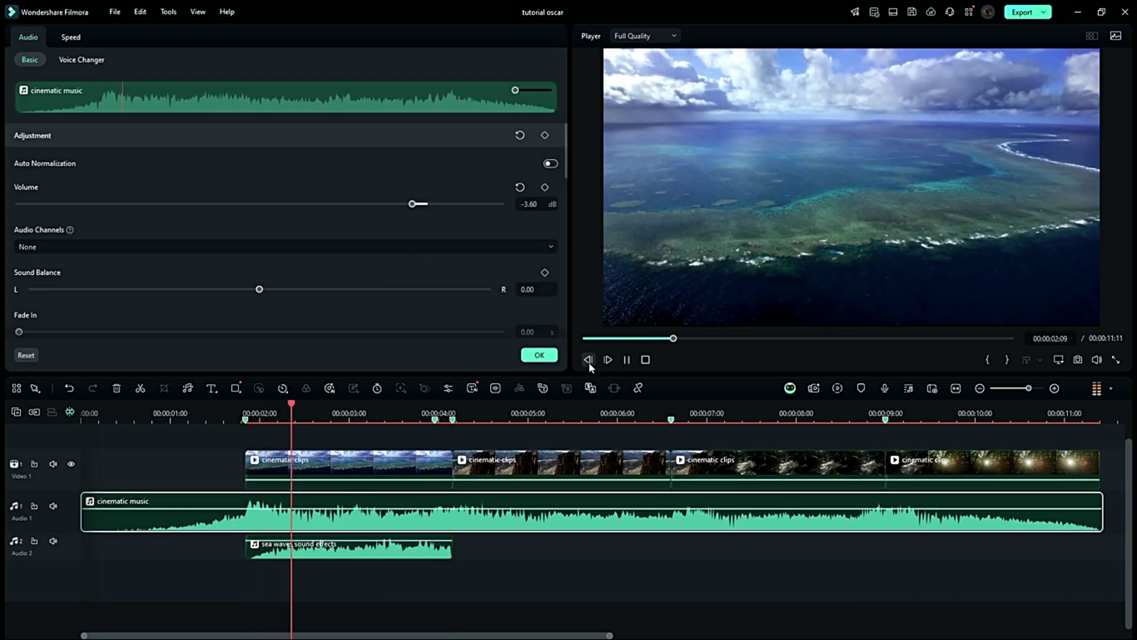
{"action": "left_click", "coordinate": [549, 356]}
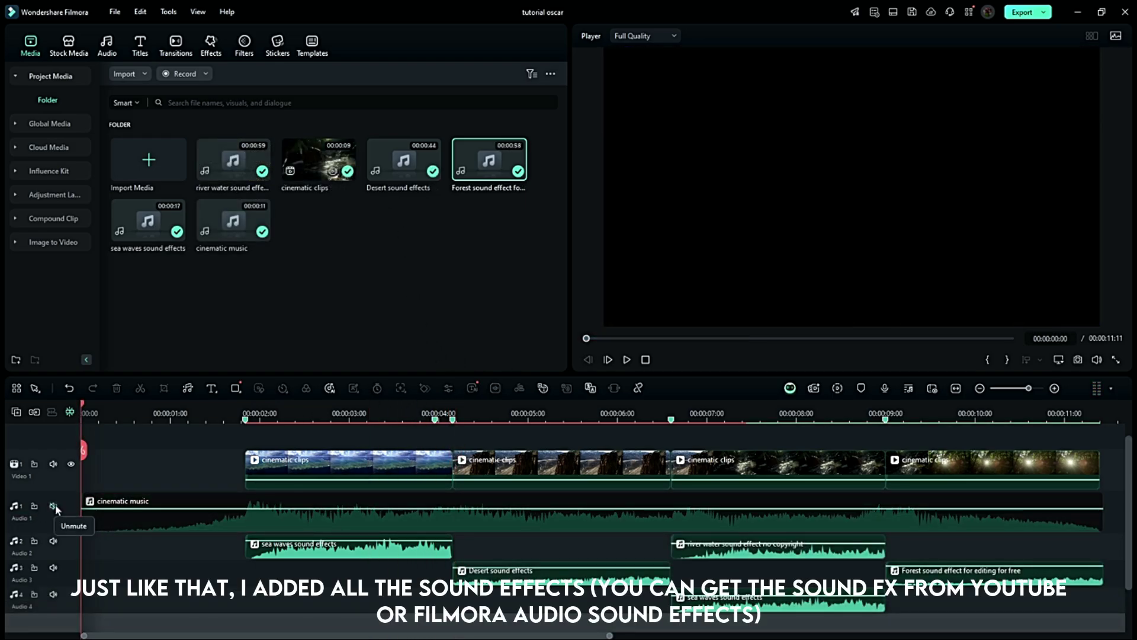
Step: Unmute the cinematic music track, play the mix, and add a short fade-out to the end of the Forest sound effect
{"action": "left_click", "coordinate": [53, 506]}
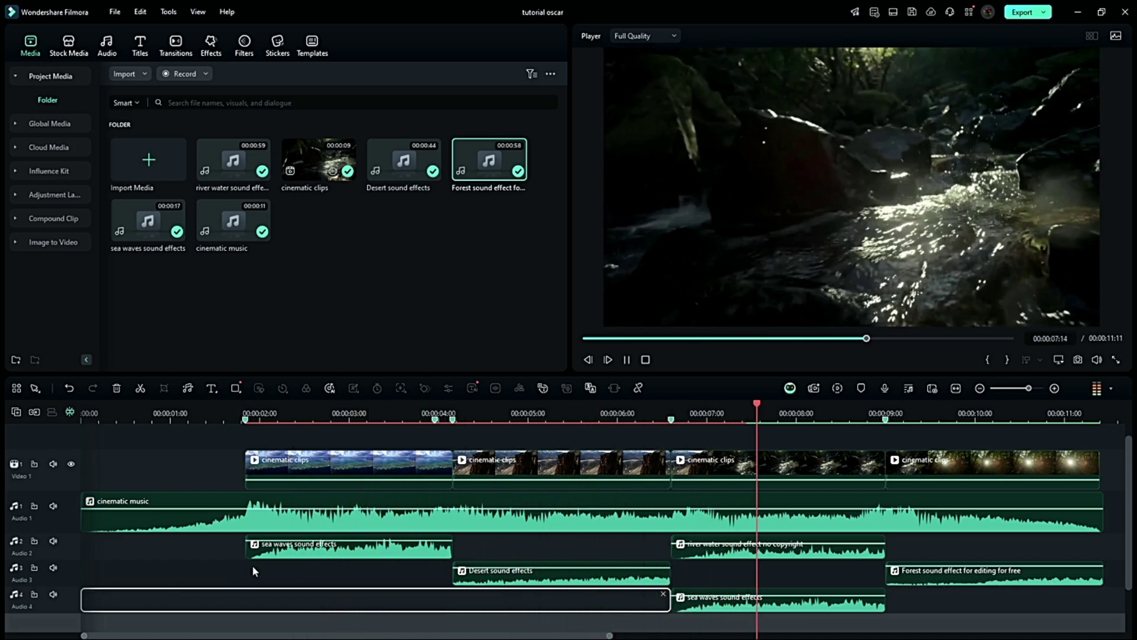
{"action": "scroll", "coordinate": [306, 543], "scroll_direction": "down", "scroll_amount": 1}
{"action": "scroll", "coordinate": [307, 548], "scroll_direction": "down", "scroll_amount": 1}
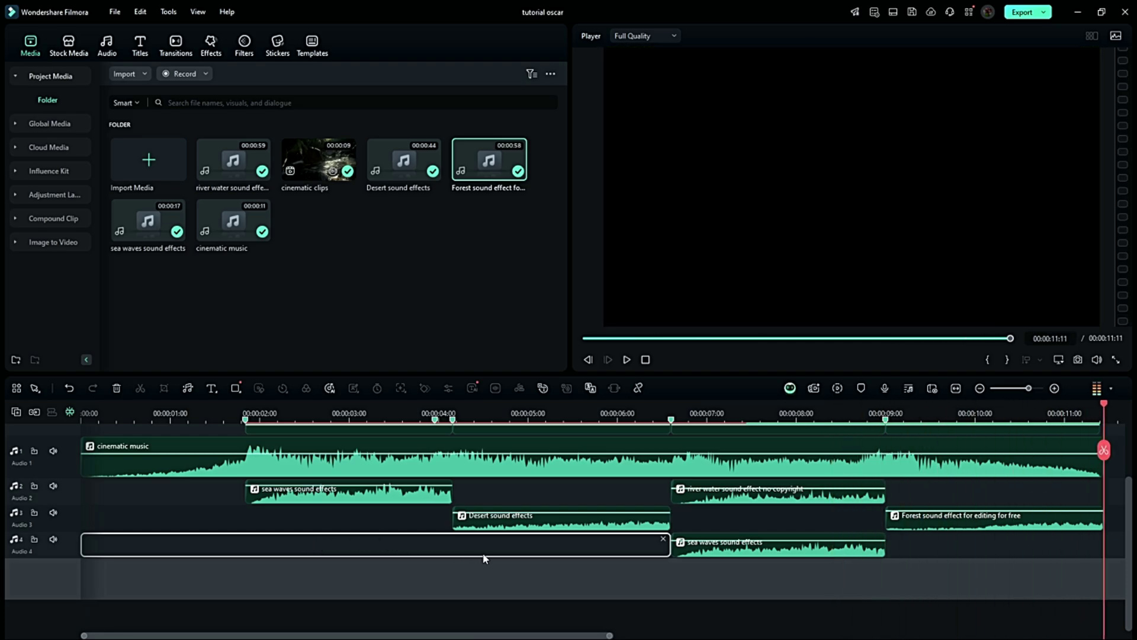
{"action": "scroll", "coordinate": [764, 533], "scroll_direction": "up", "scroll_amount": 3}
{"action": "left_click_drag", "start_coordinate": [1100, 580], "coordinate": [1075, 580]}
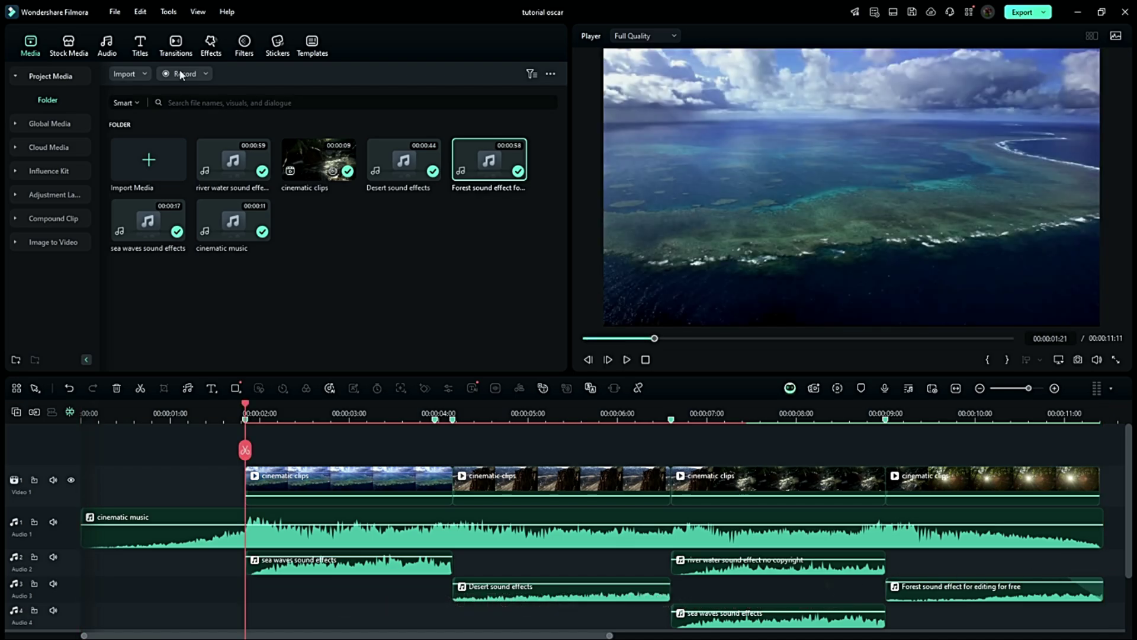
Step: Add the Classic Film Title from the favorite titles to a new track above the video, starting at 00:00:01:21
{"action": "left_click", "coordinate": [139, 45]}
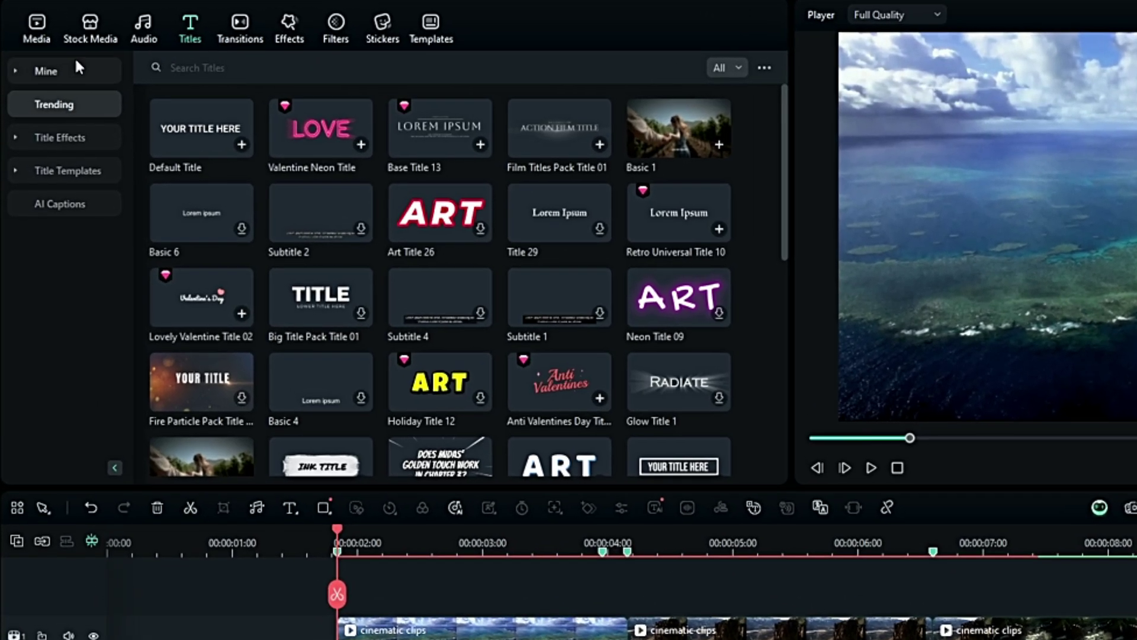
{"action": "left_click", "coordinate": [75, 66]}
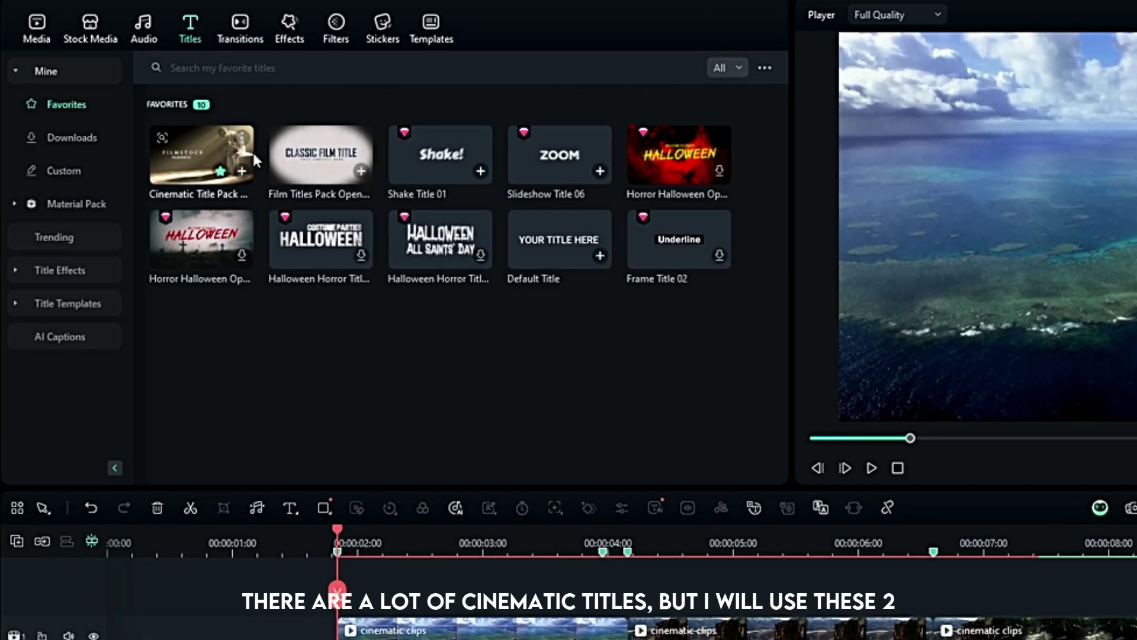
{"action": "left_click_drag", "start_coordinate": [322, 155], "coordinate": [337, 587]}
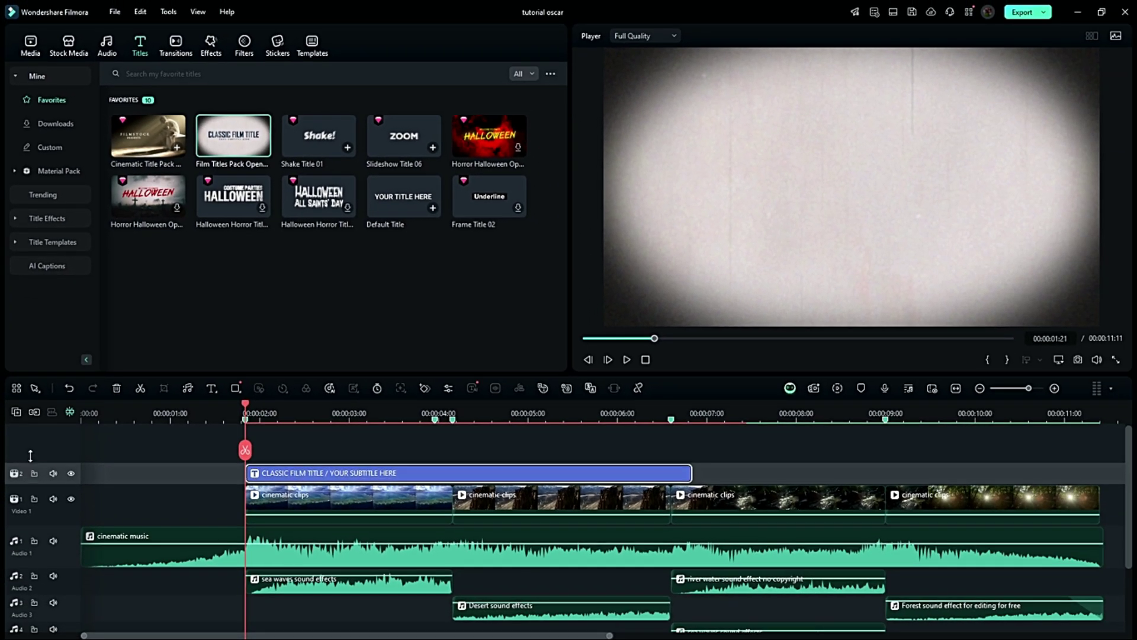
Step: Make the title track taller and delete the background layer, Layer 01, from the Classic Film Title
{"action": "left_click_drag", "start_coordinate": [31, 455], "coordinate": [30, 431]}
{"action": "double_click", "coordinate": [325, 465]}
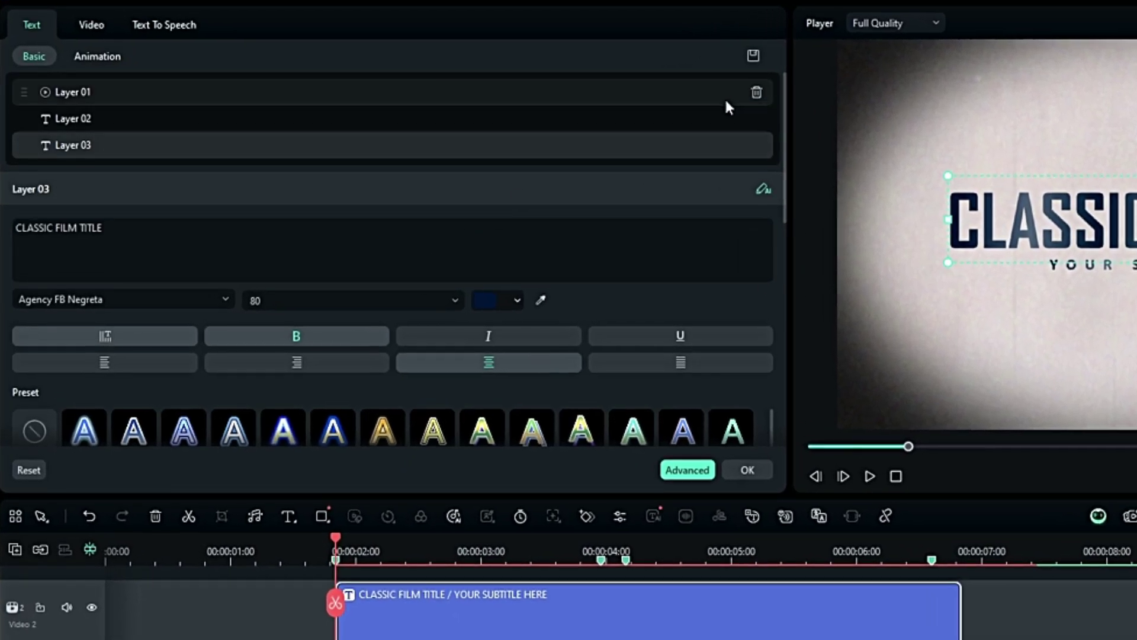
{"action": "left_click", "coordinate": [759, 93]}
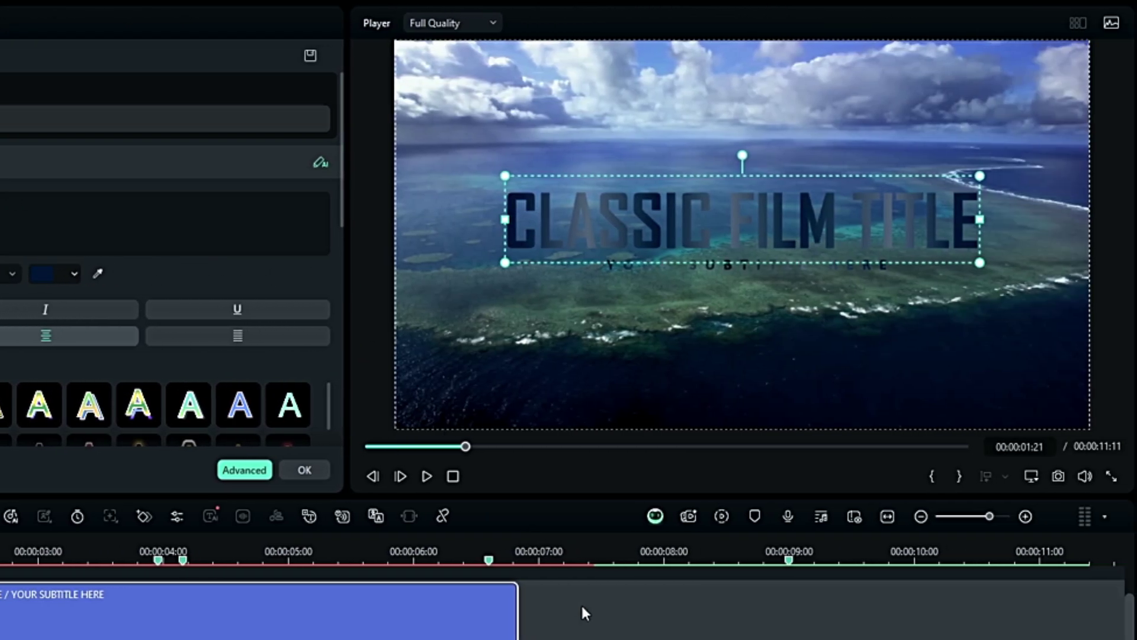
Step: Extend the Classic Film Title to the end of the video clips and play it back
{"action": "left_click", "coordinate": [1024, 607]}
{"action": "left_click", "coordinate": [931, 609]}
{"action": "left_click_drag", "start_coordinate": [517, 615], "coordinate": [1094, 639]}
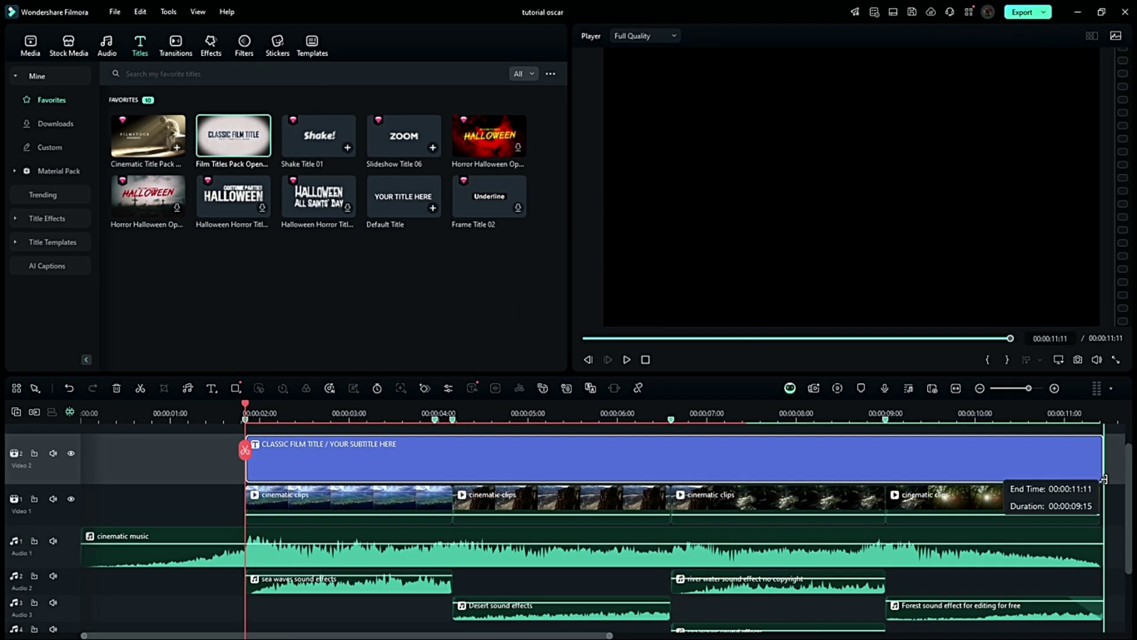
{"action": "key", "text": "space"}
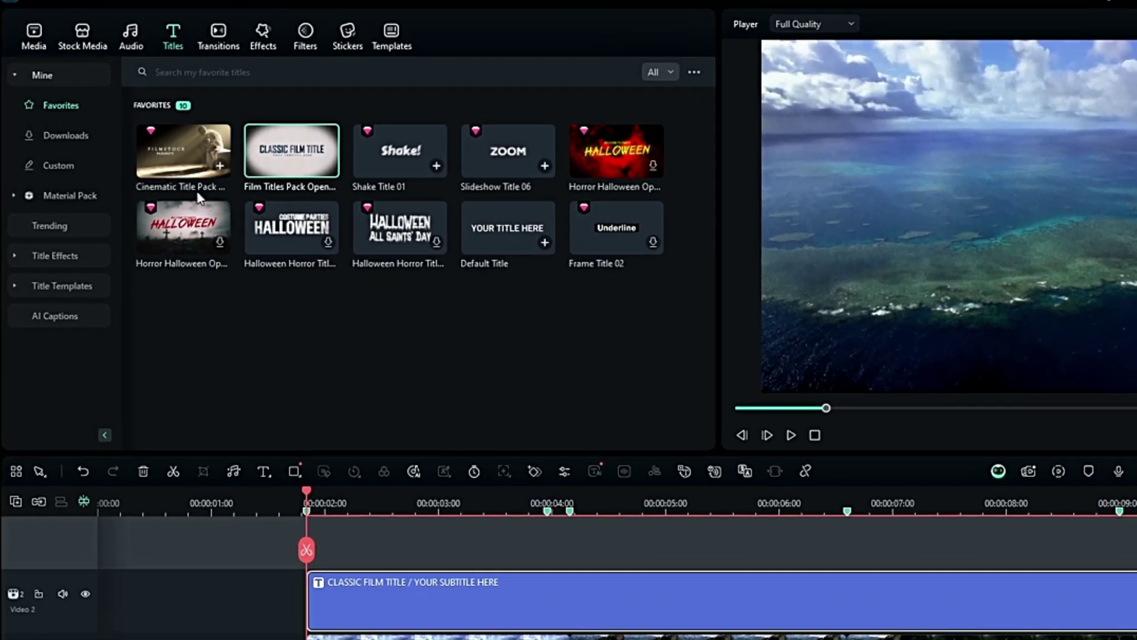
Step: Add the Cinematic Title Pack title on Video 3 at 00:00:01:21, hide the Video 2 title, and delete the new title's Layer 01 background
{"action": "left_click_drag", "start_coordinate": [148, 135], "coordinate": [261, 441]}
{"action": "left_click", "coordinate": [92, 575]}
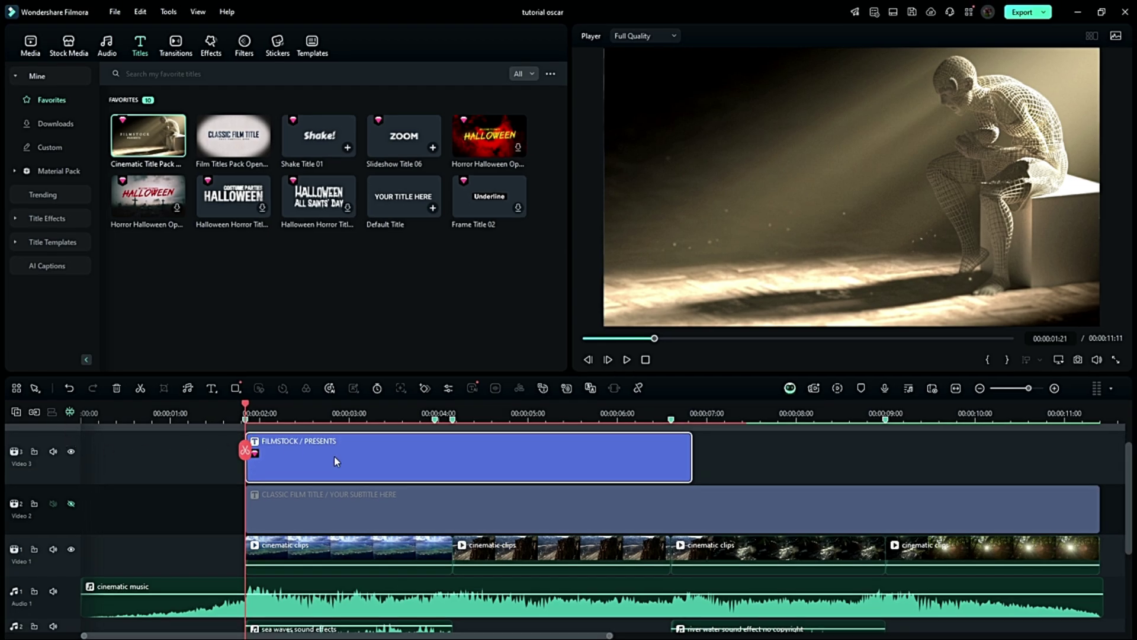
{"action": "double_click", "coordinate": [335, 457]}
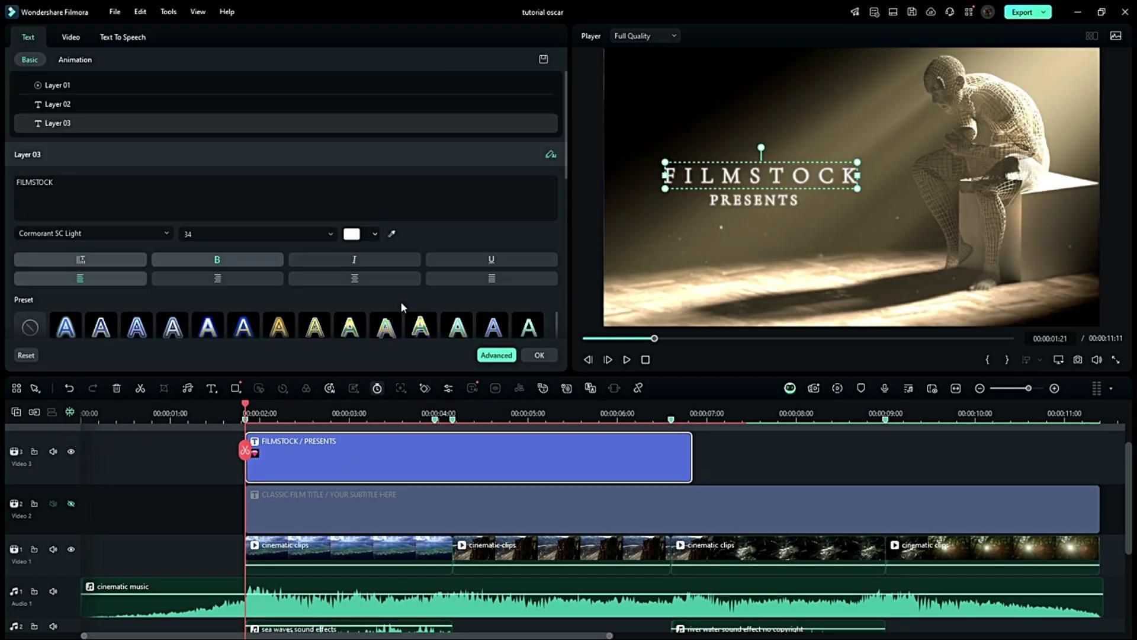
{"action": "left_click", "coordinate": [544, 85]}
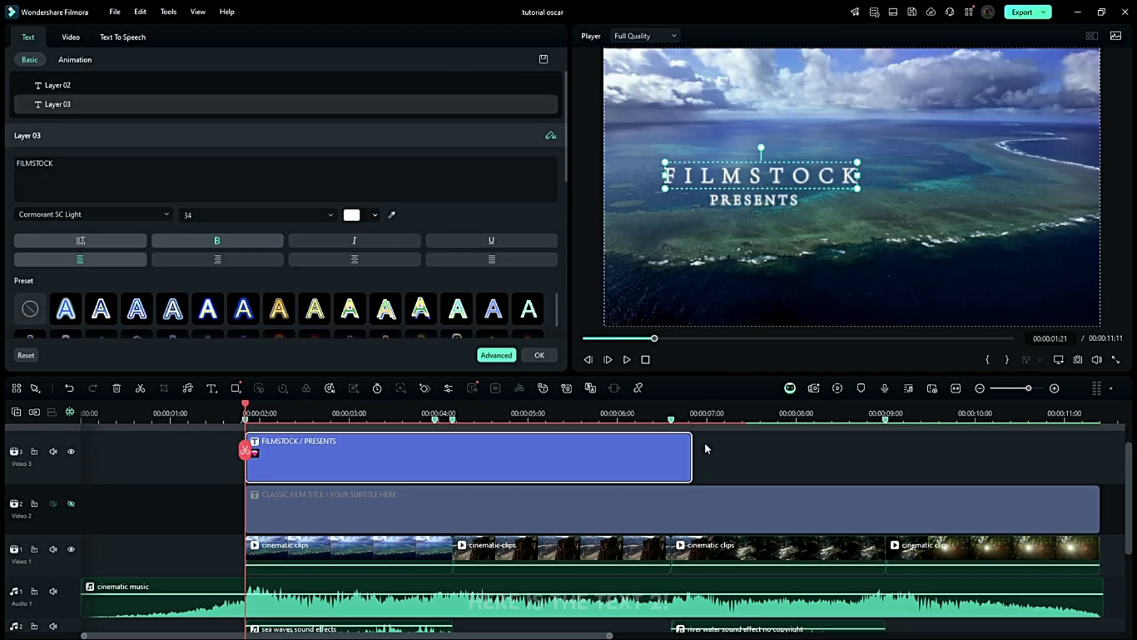
Step: Extend the FILMSTOCK / PRESENTS title to the end of the video clips and play it over the footage
{"action": "left_click_drag", "start_coordinate": [688, 456], "coordinate": [1098, 497]}
{"action": "key", "text": "space"}
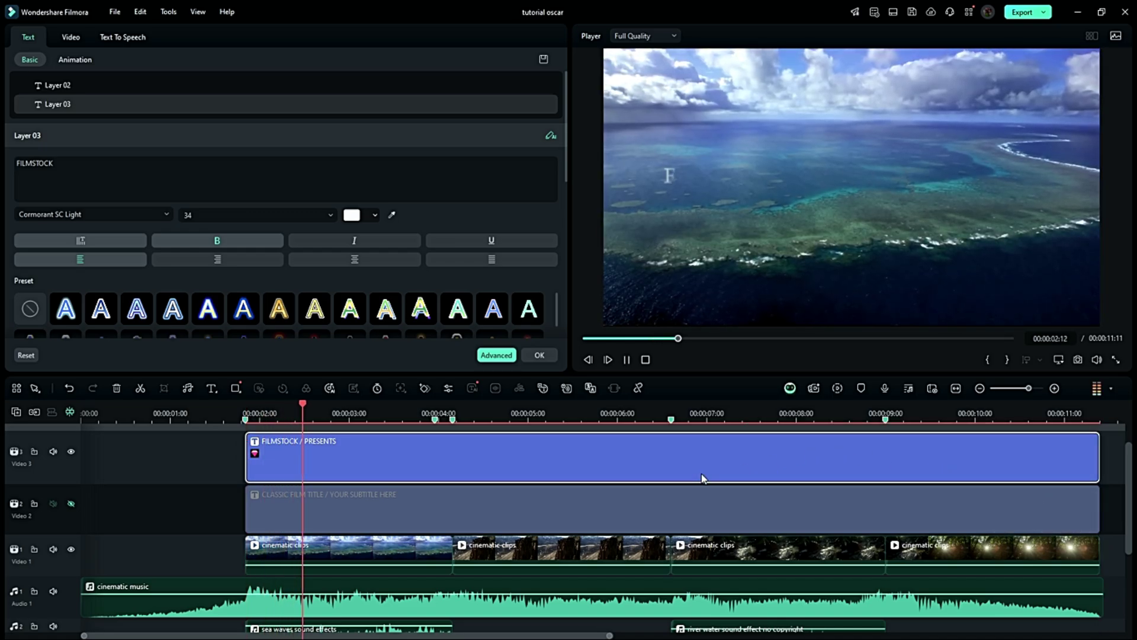
{"action": "scroll", "coordinate": [702, 479], "scroll_direction": "up", "scroll_amount": 1}
{"action": "left_click", "coordinate": [232, 477]}
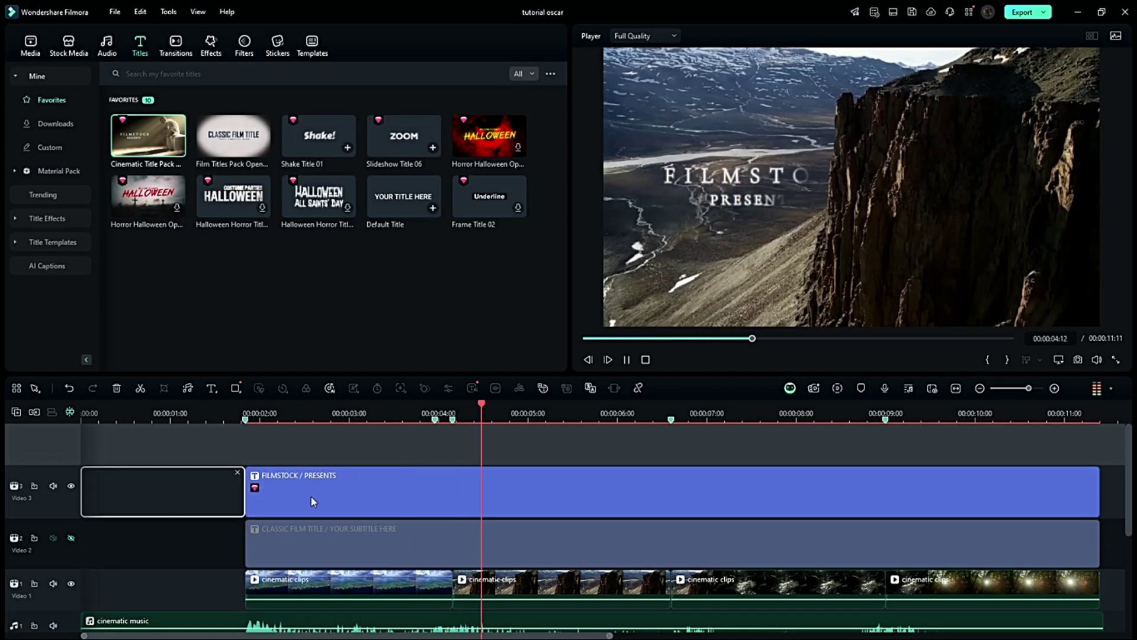
{"action": "left_click", "coordinate": [322, 563]}
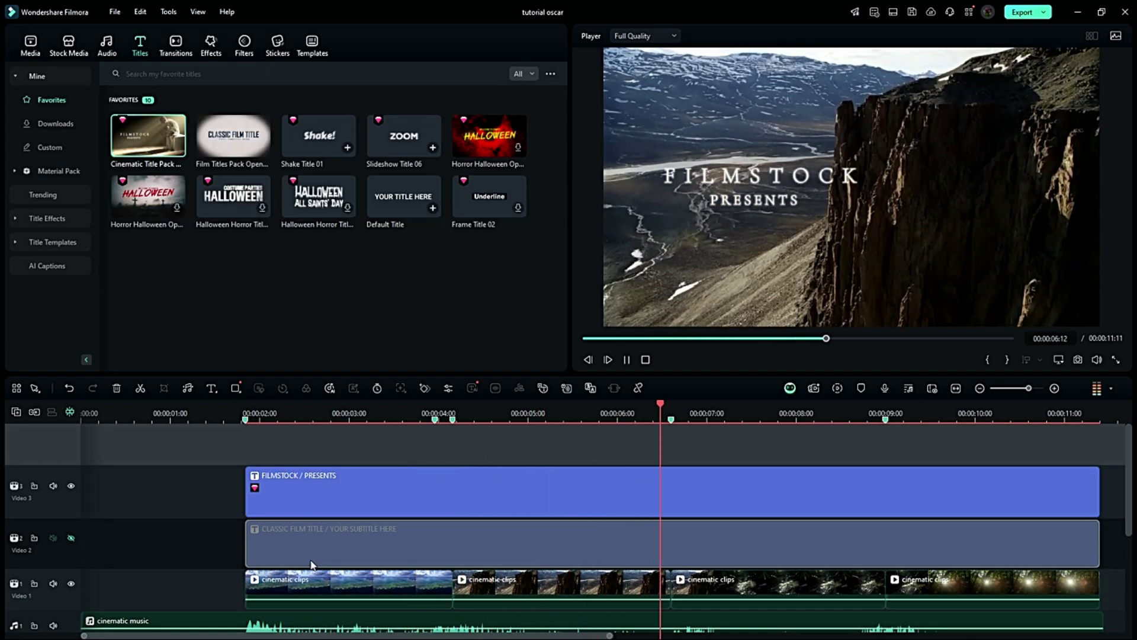
{"action": "key", "text": "space"}
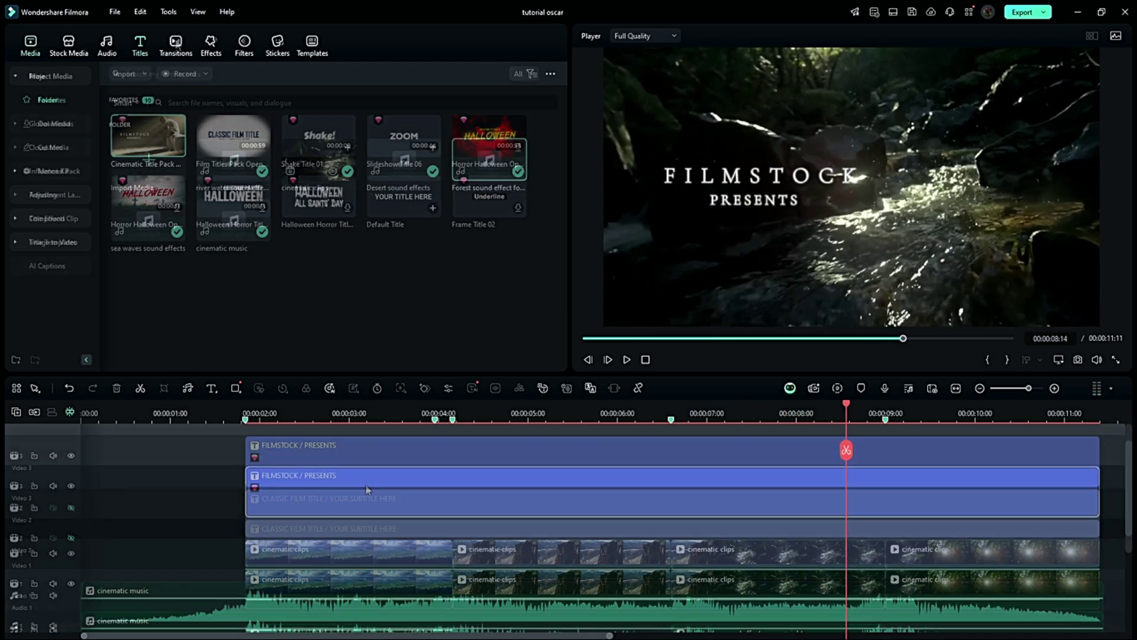
Step: Add a downloaded transition between the first and second clips and Lens Flare 03 between the third and fourth clips
{"action": "left_click", "coordinate": [176, 45]}
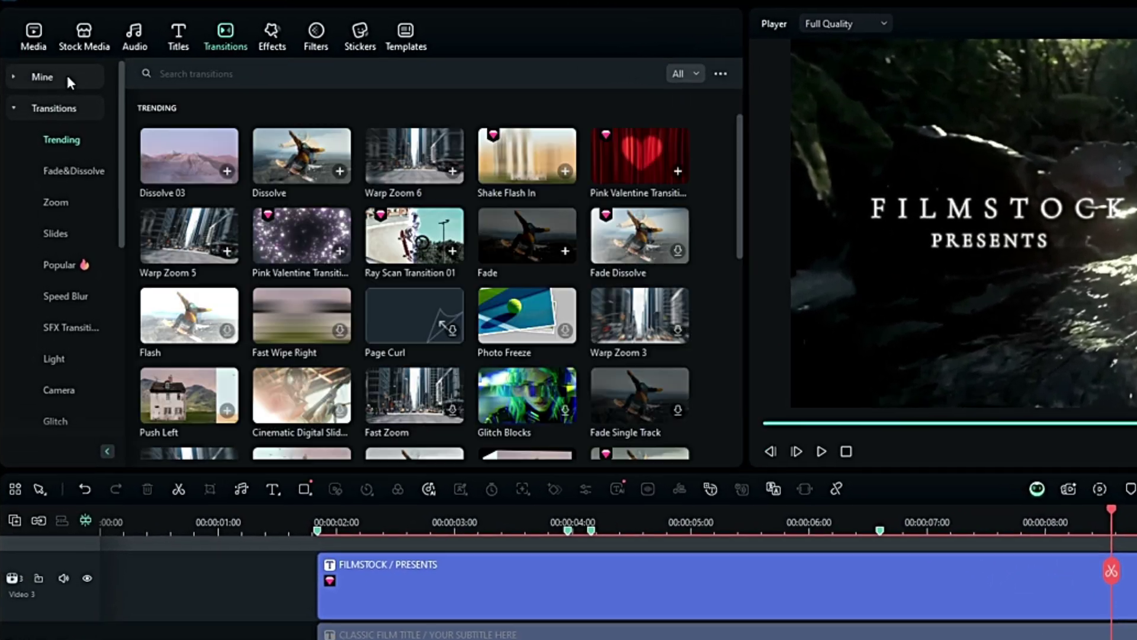
{"action": "left_click", "coordinate": [66, 75]}
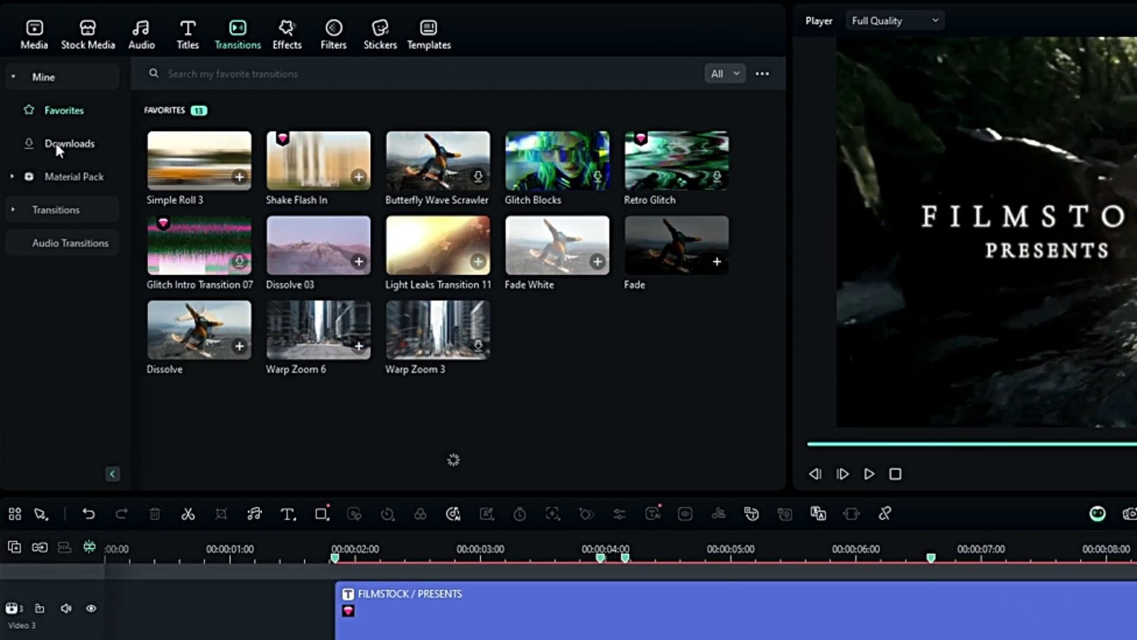
{"action": "left_click", "coordinate": [52, 142]}
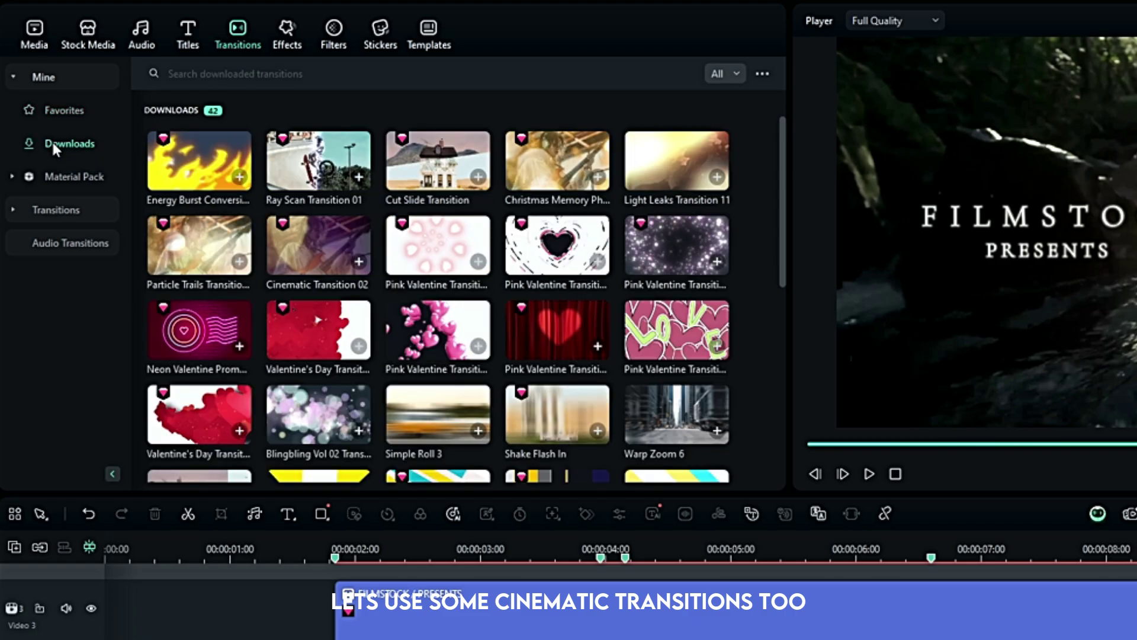
{"action": "scroll", "coordinate": [247, 226], "scroll_direction": "down", "scroll_amount": 4}
{"action": "scroll", "coordinate": [247, 232], "scroll_direction": "up", "scroll_amount": 4}
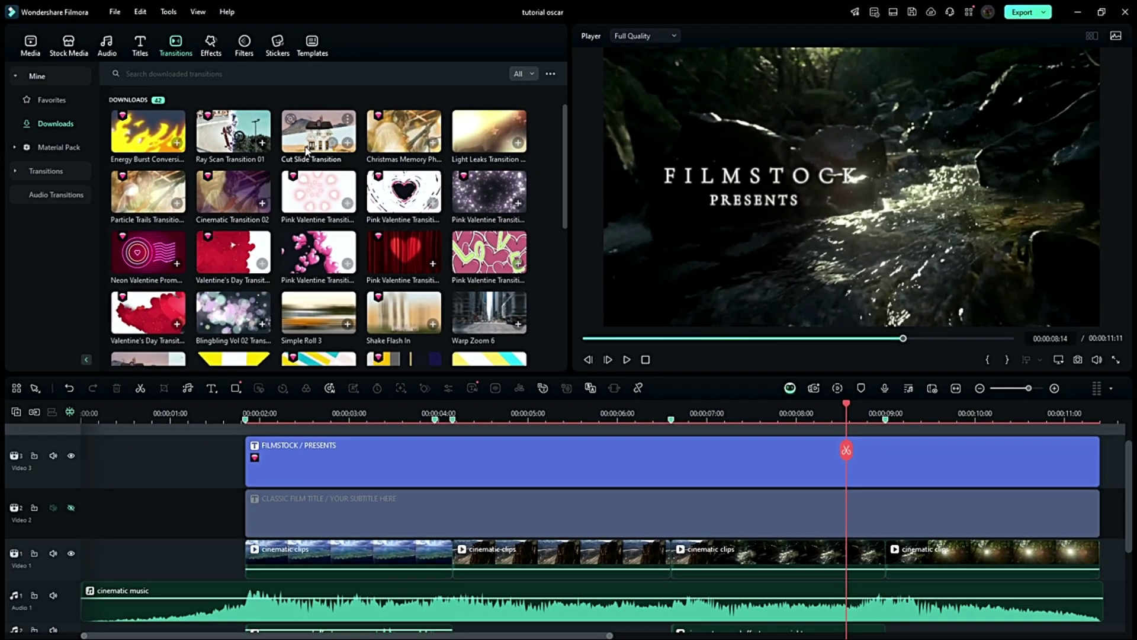
{"action": "scroll", "coordinate": [435, 446], "scroll_direction": "down", "scroll_amount": 1}
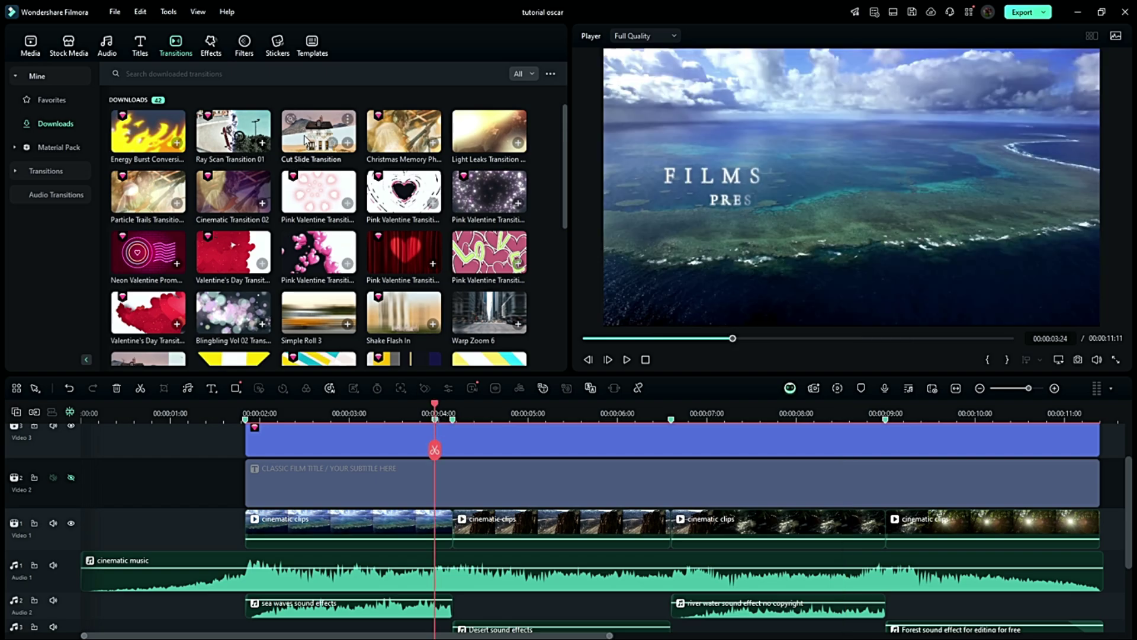
{"action": "left_click_drag", "start_coordinate": [435, 418], "coordinate": [454, 536]}
{"action": "left_click_drag", "start_coordinate": [382, 539], "coordinate": [383, 538]}
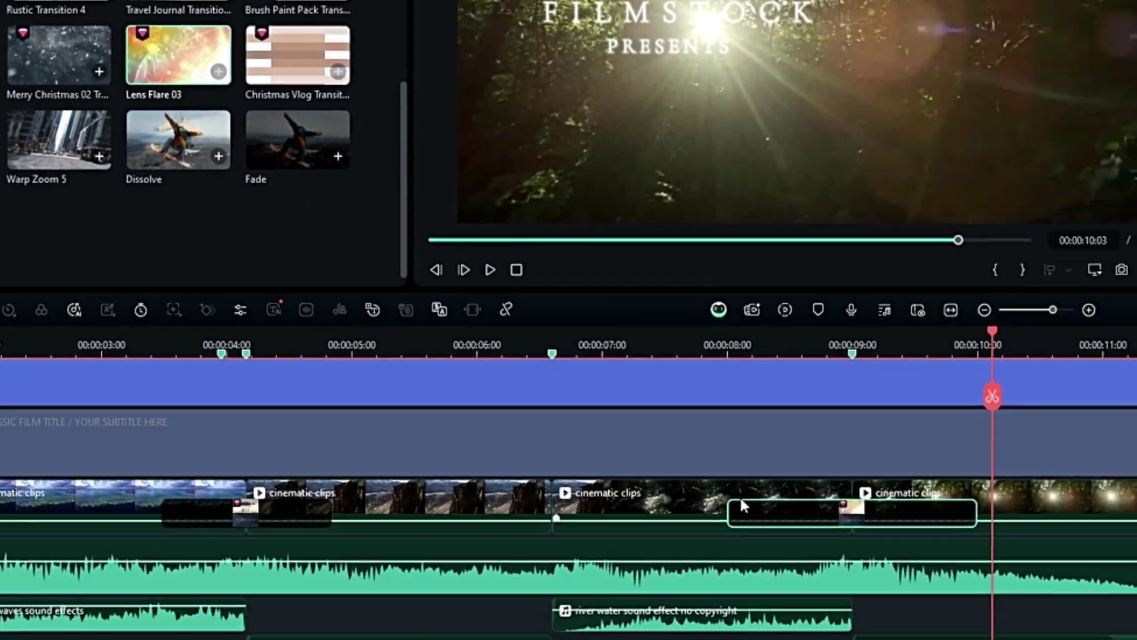
Step: Shorten the Lens Flare 03 transition between the third and fourth clips and play back the cut
{"action": "left_click_drag", "start_coordinate": [680, 485], "coordinate": [734, 490]}
{"action": "left_click", "coordinate": [754, 366]}
{"action": "key", "text": "space"}
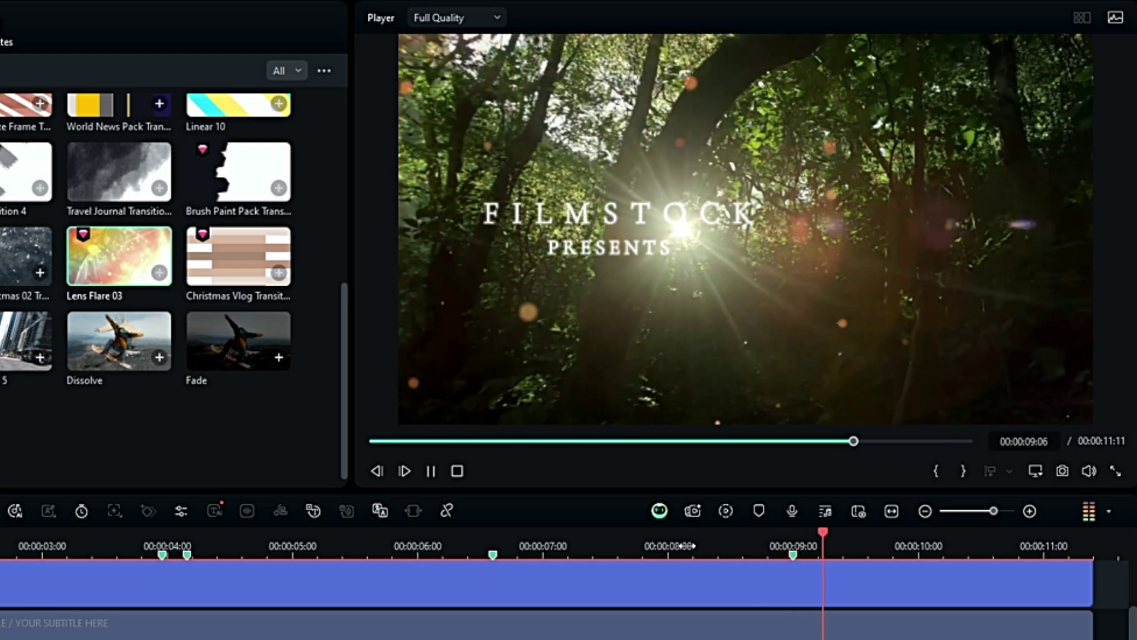
{"action": "key", "text": "space"}
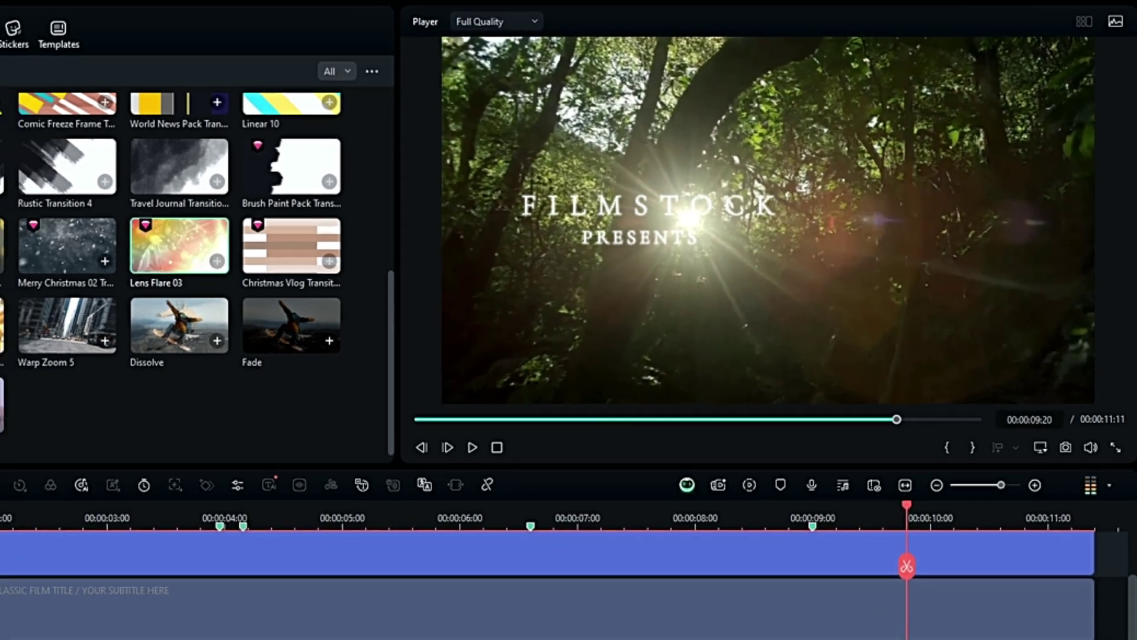
{"action": "left_click_drag", "start_coordinate": [840, 531], "coordinate": [817, 532]}
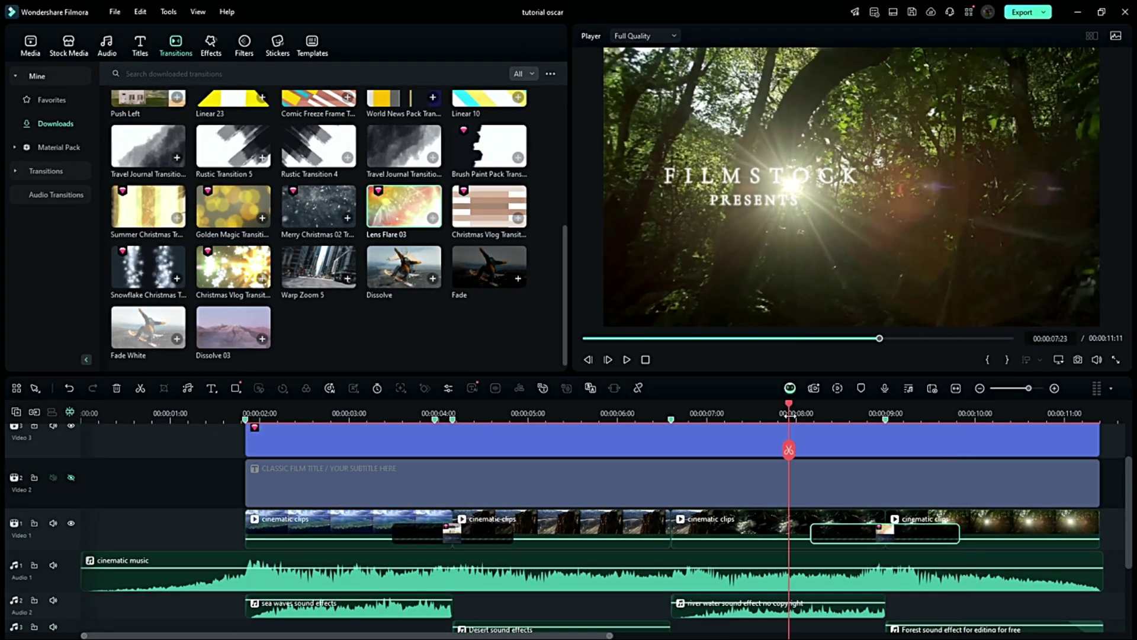
{"action": "key", "text": "space"}
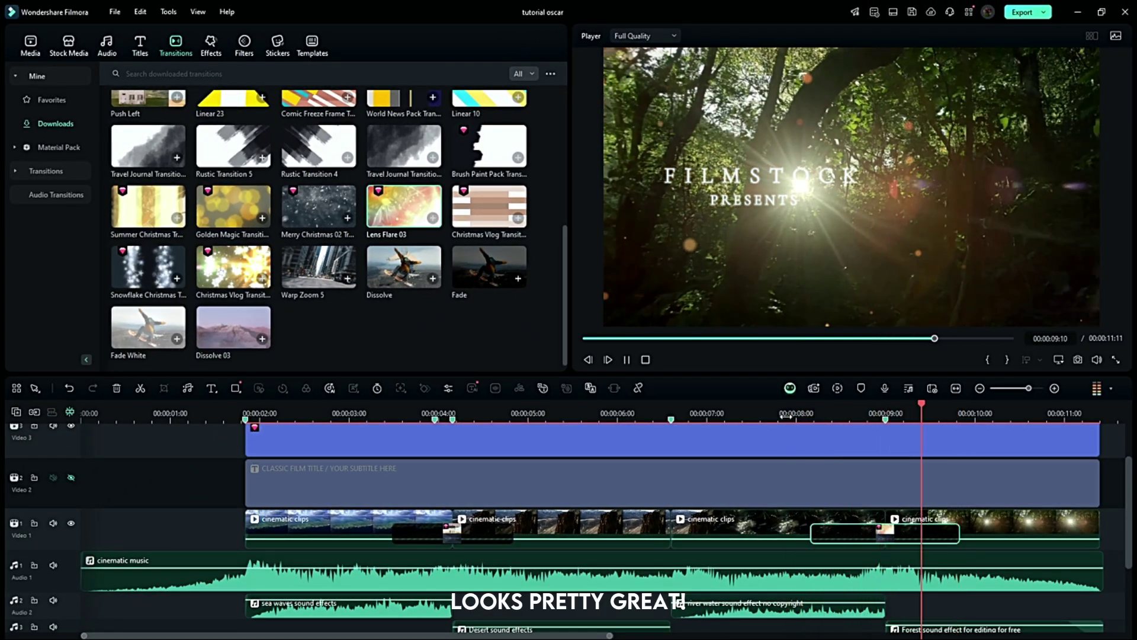
{"action": "scroll", "coordinate": [586, 485], "scroll_direction": "up", "scroll_amount": 2}
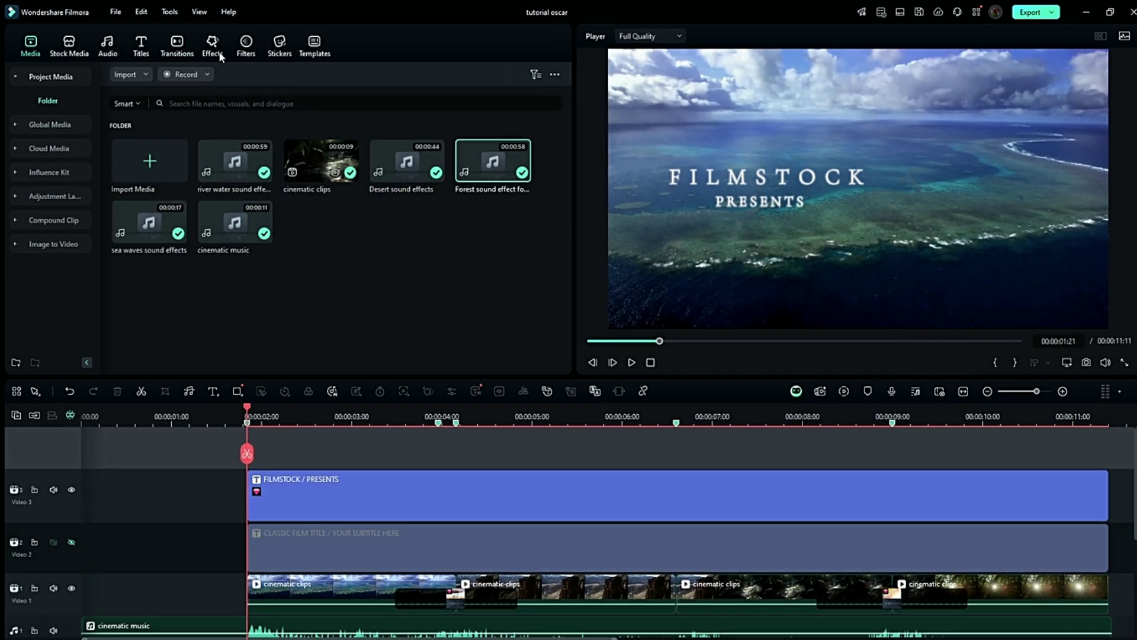
Step: Search the downloaded video effects for "cinema"
{"action": "left_click", "coordinate": [211, 43]}
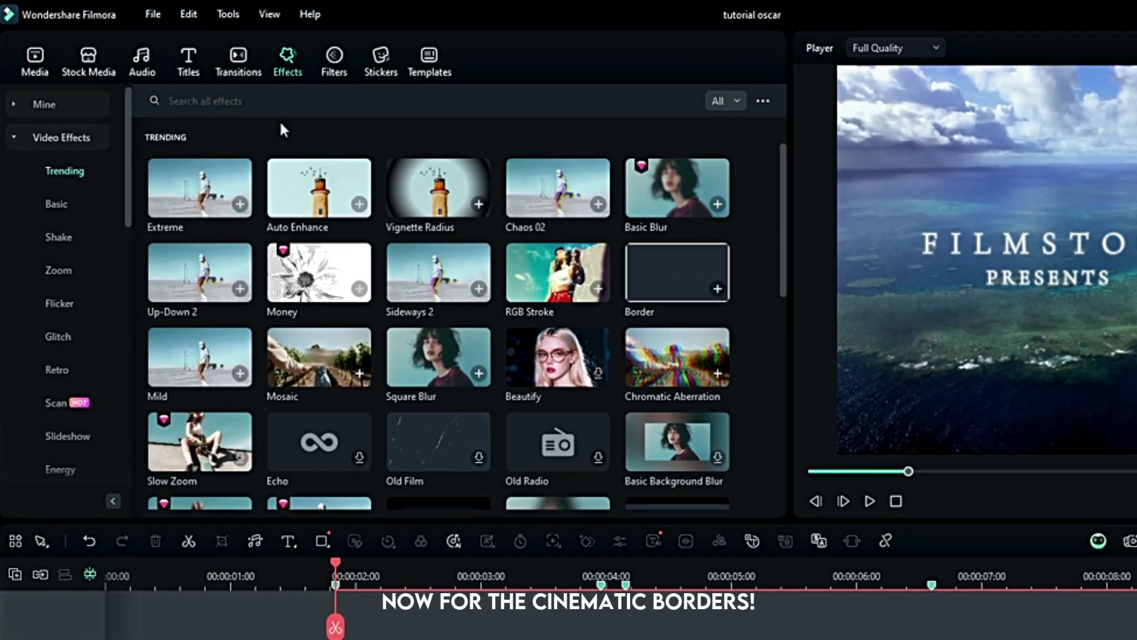
{"action": "left_click", "coordinate": [258, 104]}
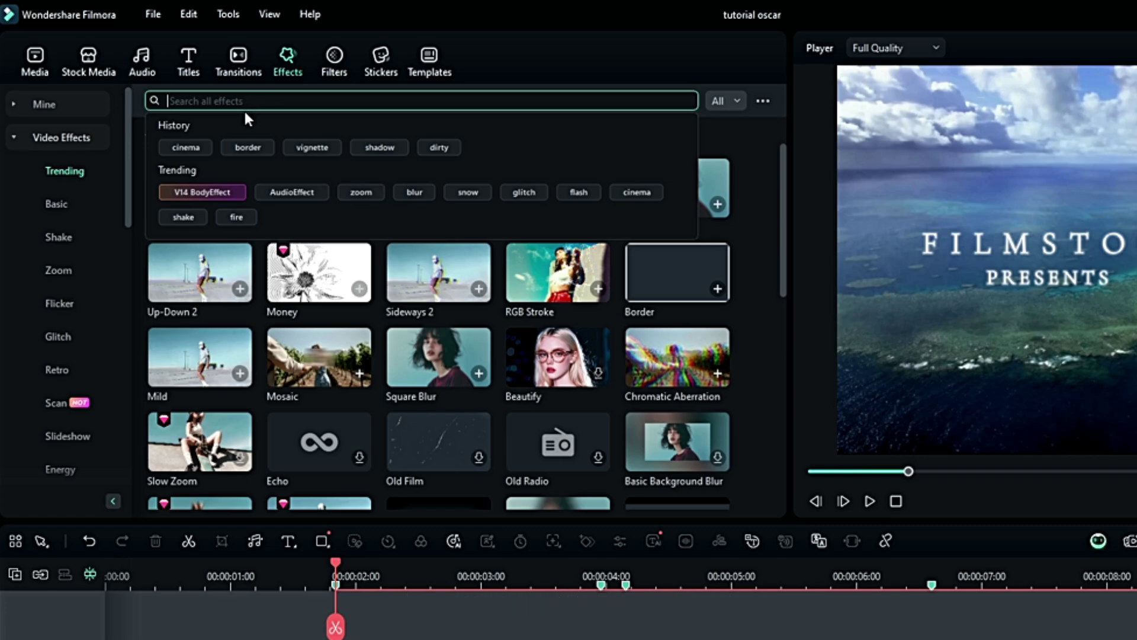
{"action": "left_click", "coordinate": [74, 101]}
{"action": "left_click", "coordinate": [72, 170]}
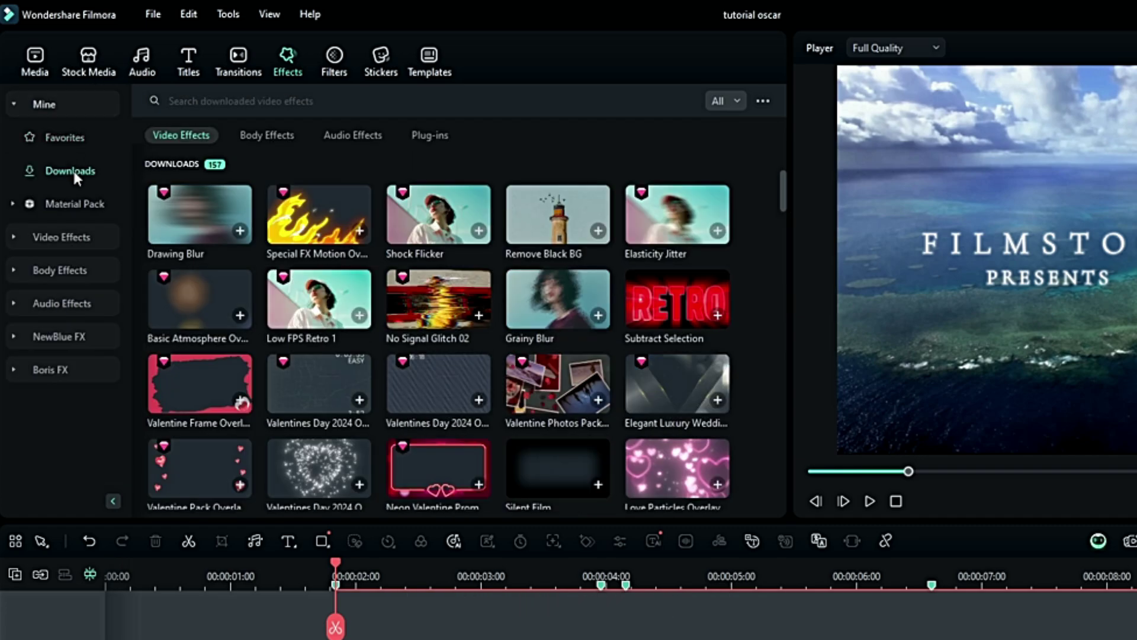
{"action": "left_click", "coordinate": [71, 203]}
{"action": "left_click", "coordinate": [64, 170]}
{"action": "left_click", "coordinate": [211, 102]}
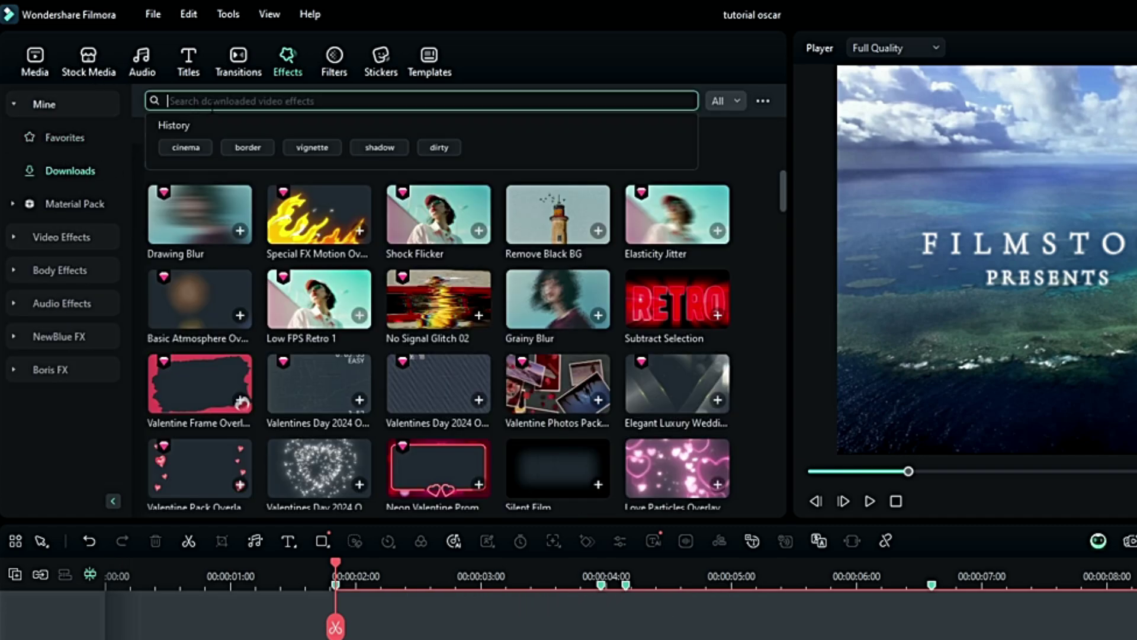
{"action": "key", "text": "Return"}
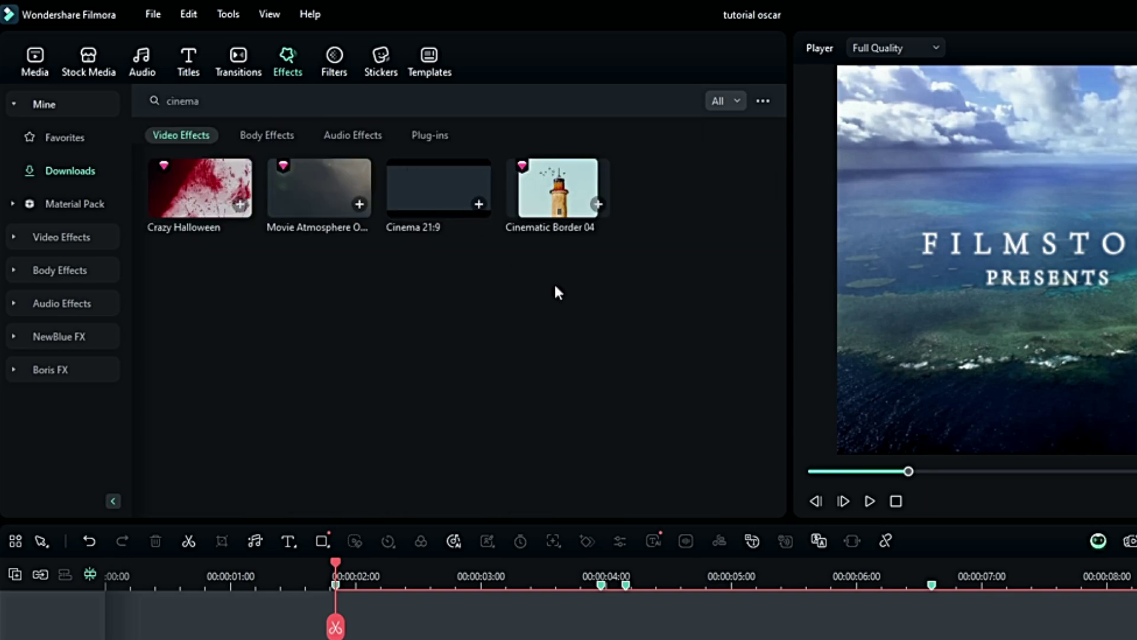
Step: Add the Cinema 21:9 effect above the titles at 00:00:01:21 and extend it to the end of the video clips
{"action": "left_click_drag", "start_coordinate": [533, 278], "coordinate": [337, 628]}
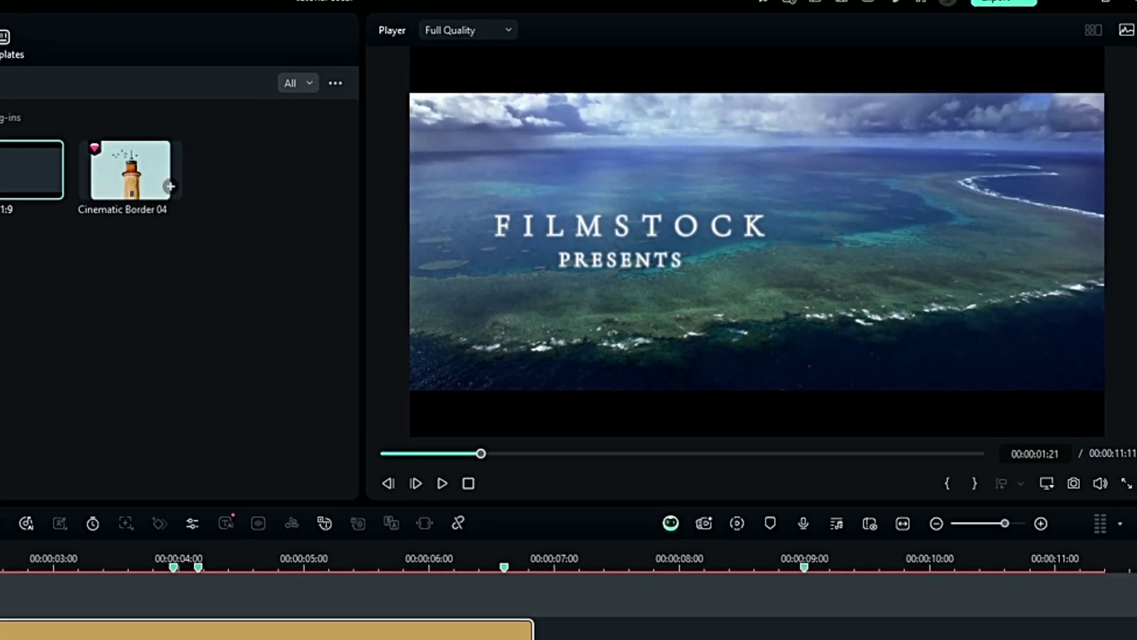
{"action": "left_click_drag", "start_coordinate": [532, 619], "coordinate": [1104, 639]}
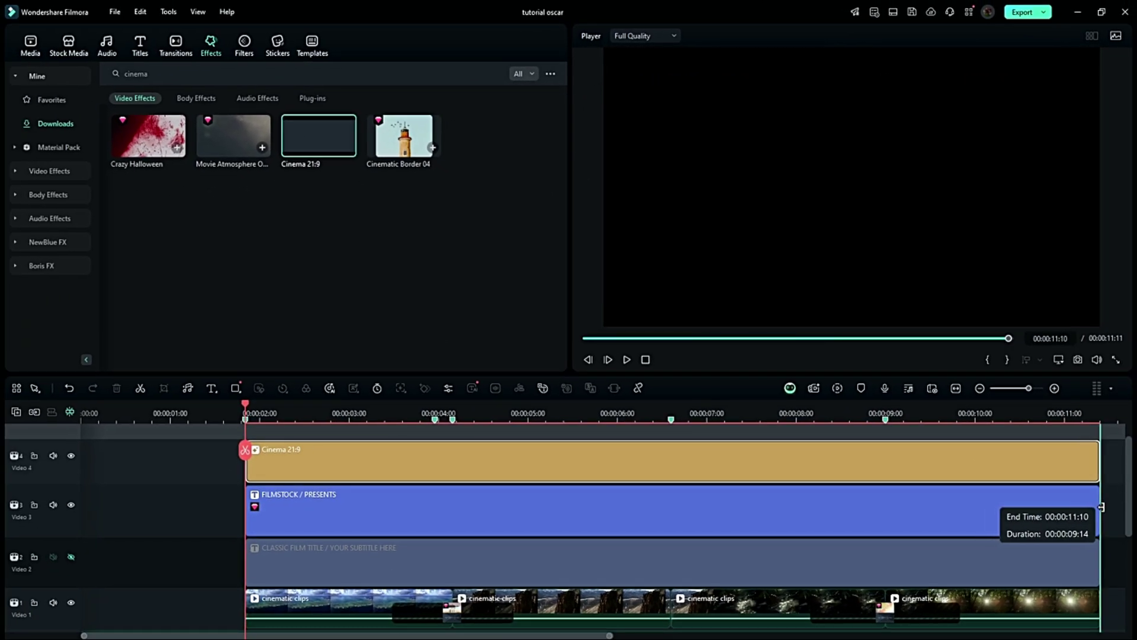
{"action": "left_click_drag", "start_coordinate": [1101, 507], "coordinate": [1101, 507]}
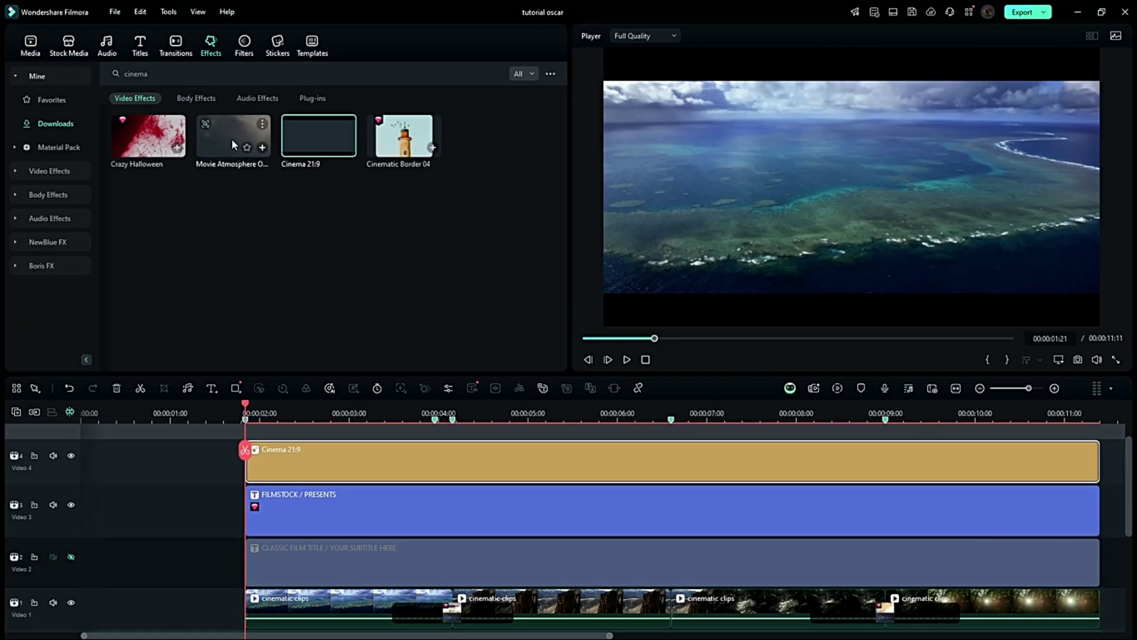
Step: Add Movie Atmosphere Overlay 07 at 00:00:01:21 beneath the Cinema 21:9 effect, extend it to the end of the clips, and play it back
{"action": "left_click_drag", "start_coordinate": [240, 146], "coordinate": [220, 164]}
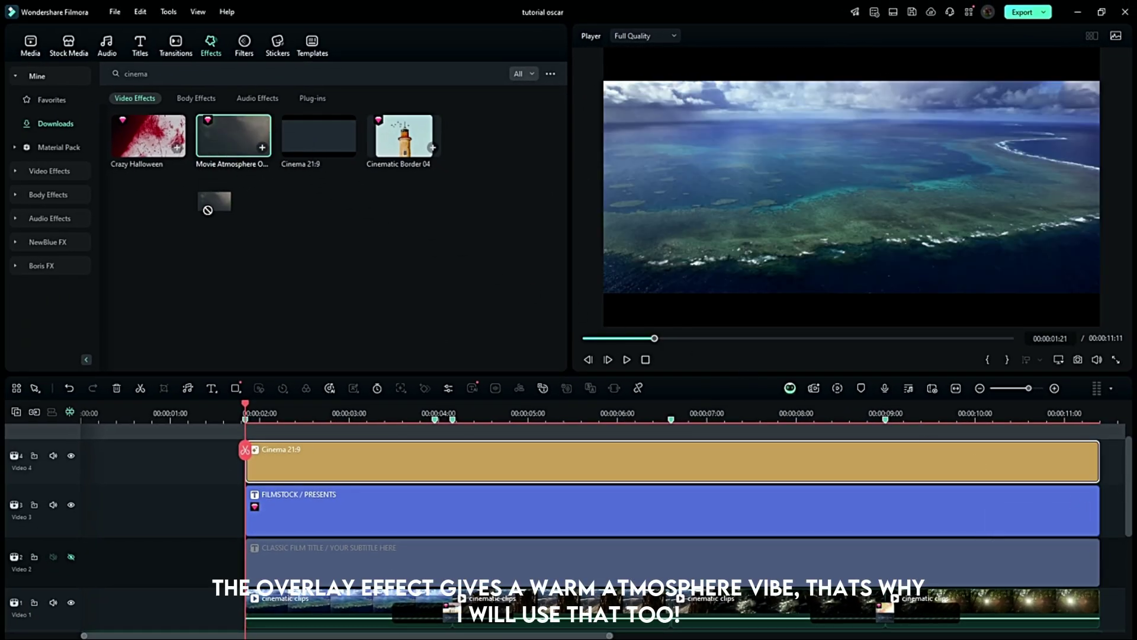
{"action": "left_click_drag", "start_coordinate": [257, 427], "coordinate": [260, 453]}
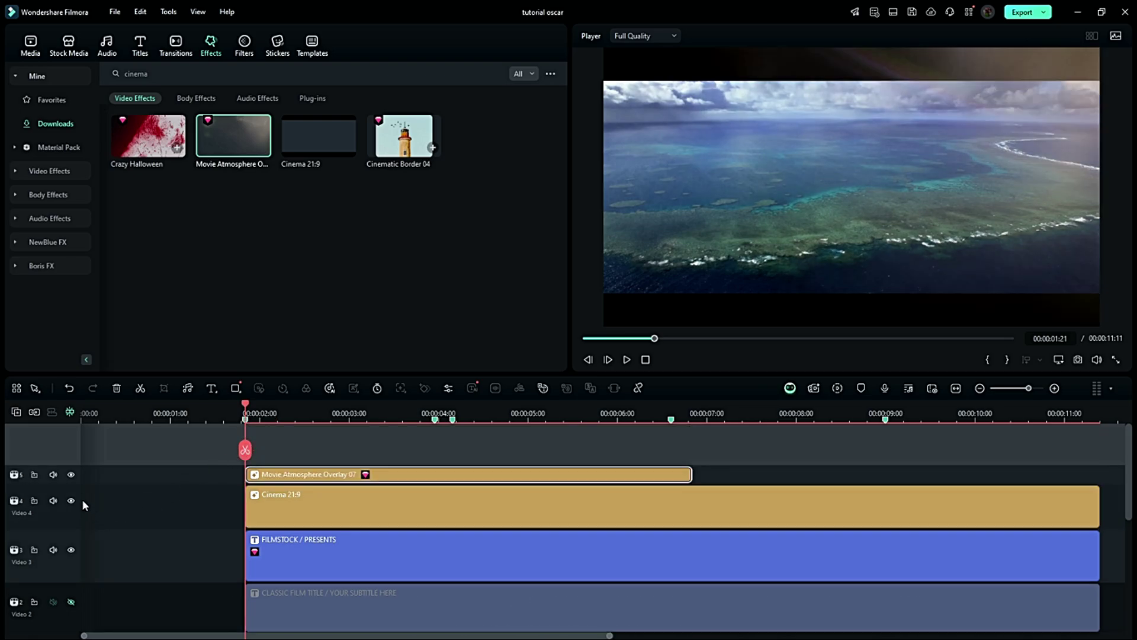
{"action": "left_click_drag", "start_coordinate": [48, 465], "coordinate": [67, 521]}
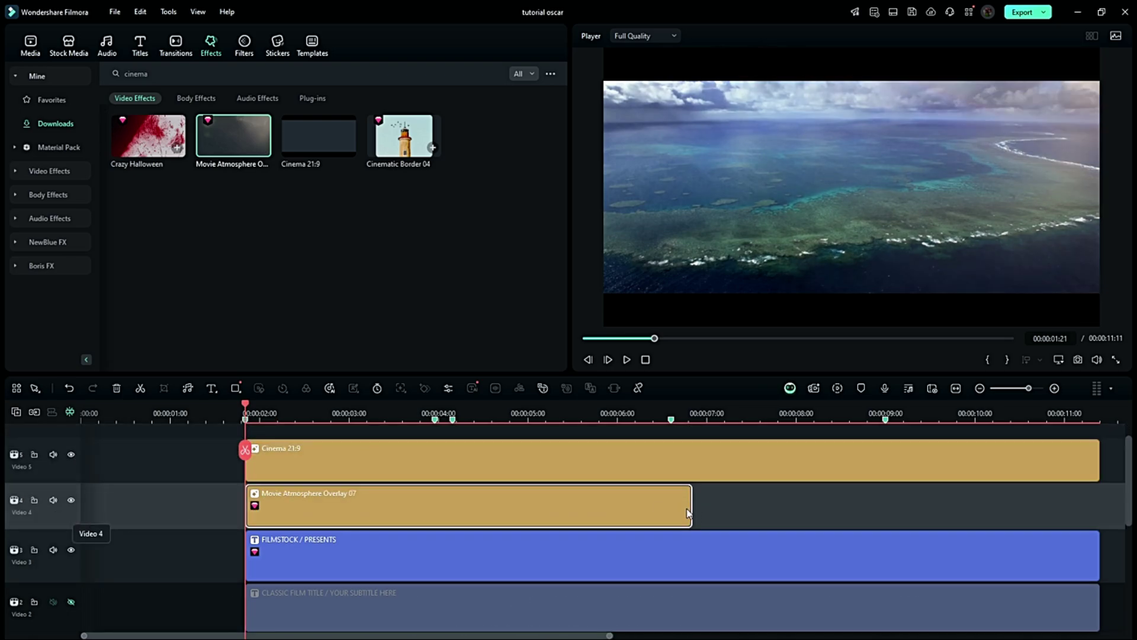
{"action": "left_click_drag", "start_coordinate": [689, 508], "coordinate": [1100, 508]}
{"action": "key", "text": "space"}
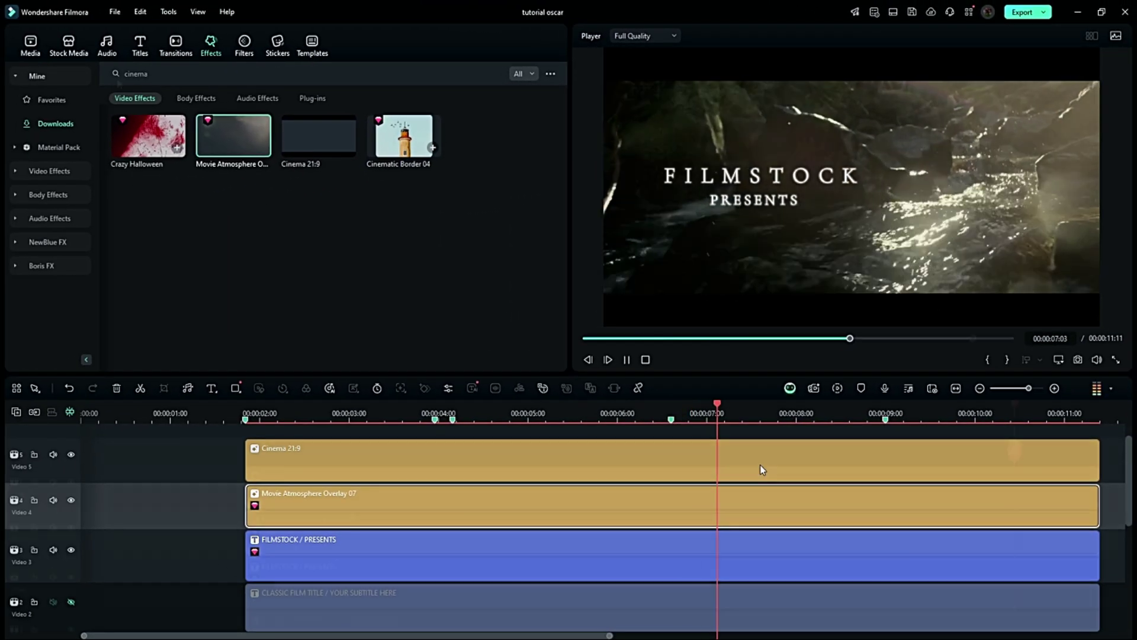
Step: Add the favorite Black image above the effects at 00:00:10:11 and trim it to end at 00:00:11:11
{"action": "left_click", "coordinate": [69, 44]}
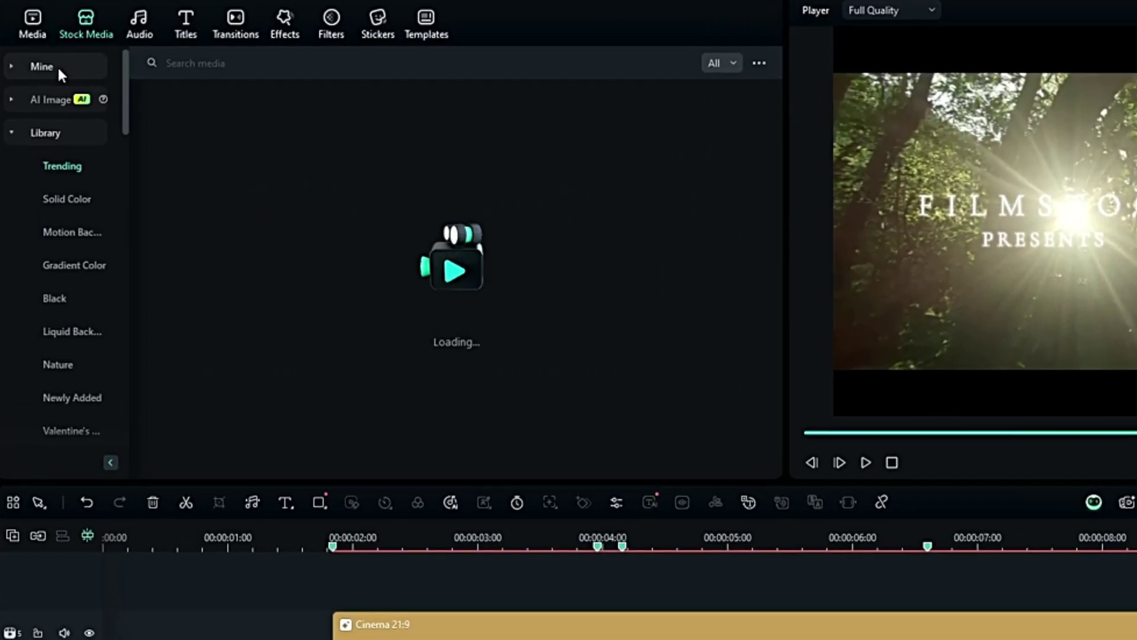
{"action": "left_click", "coordinate": [63, 70]}
{"action": "left_click_drag", "start_coordinate": [170, 147], "coordinate": [1136, 588]}
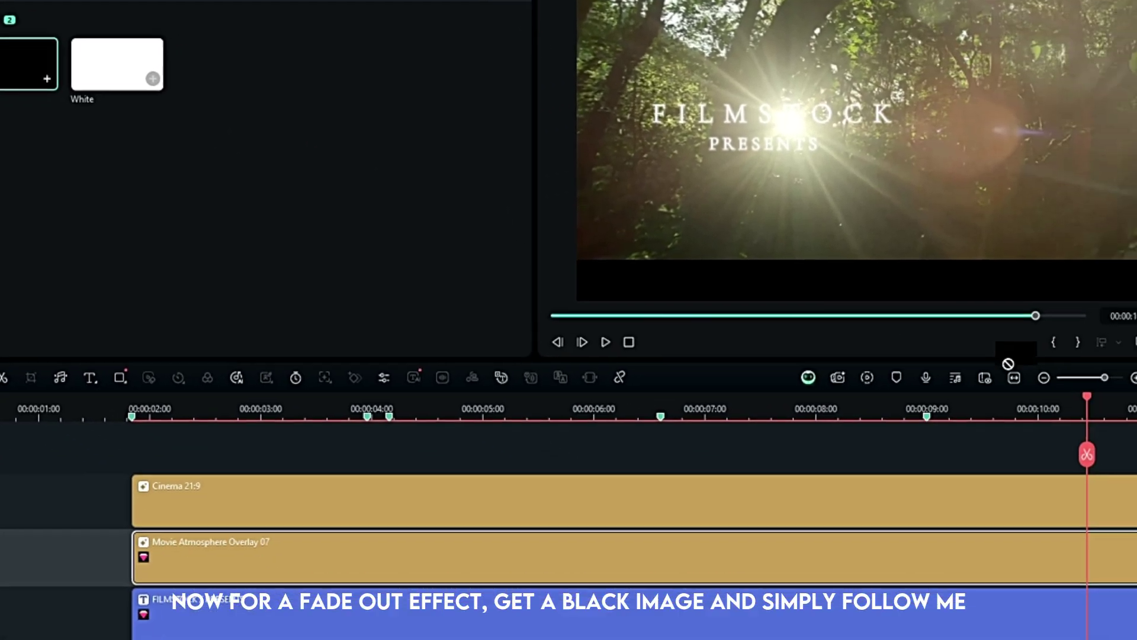
{"action": "left_click_drag", "start_coordinate": [1005, 413], "coordinate": [1006, 415]}
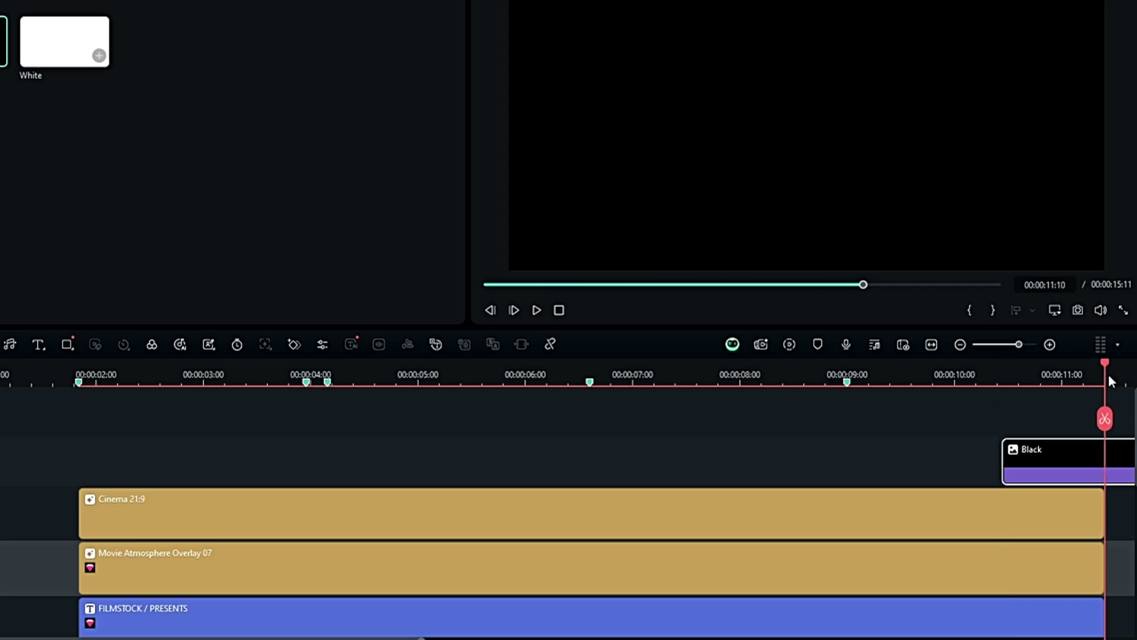
{"action": "key", "text": "Delete"}
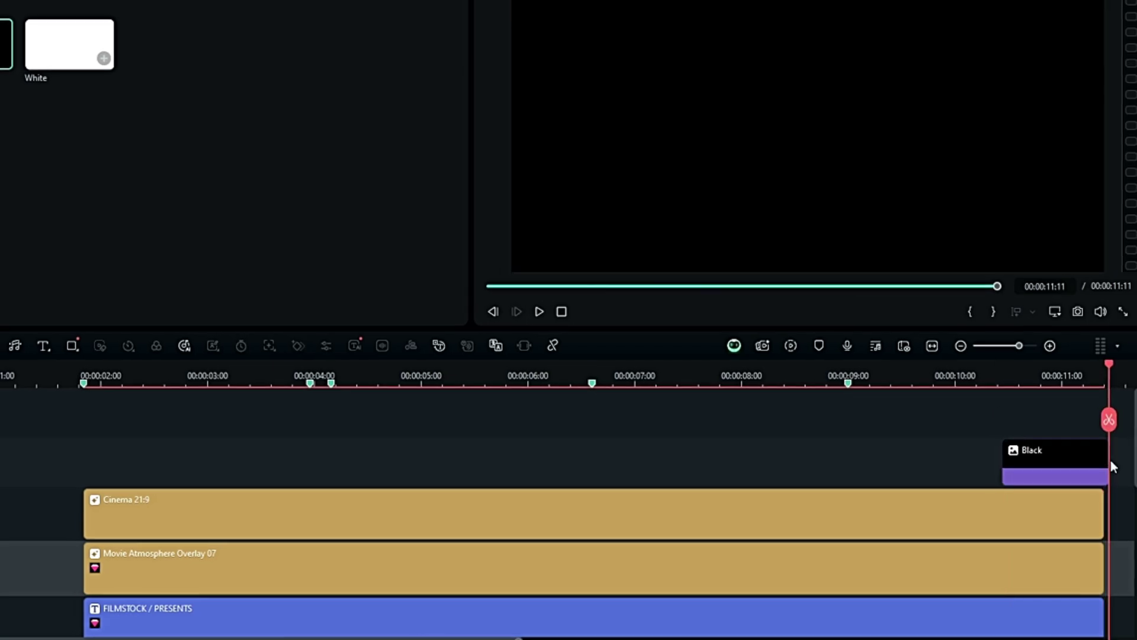
Step: Keyframe the Black image's opacity from 0 at its start to 100 at its end and play back the fade-out
{"action": "double_click", "coordinate": [1066, 465]}
{"action": "scroll", "coordinate": [496, 249], "scroll_direction": "down", "scroll_amount": 3}
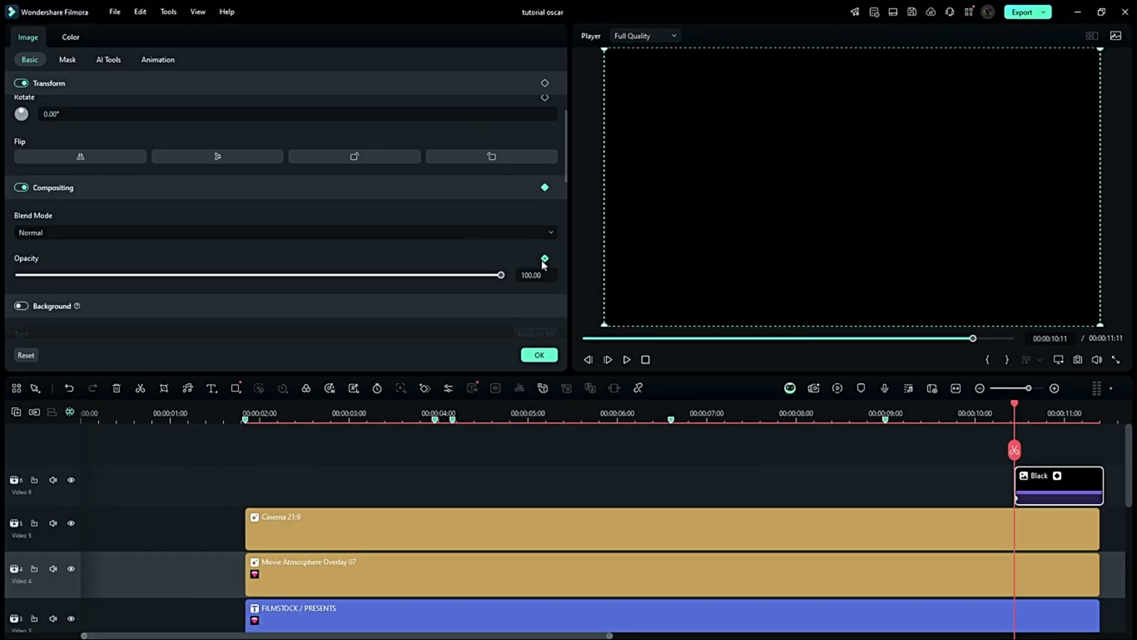
{"action": "left_click_drag", "start_coordinate": [417, 276], "coordinate": [12, 282]}
{"action": "key", "text": "space"}
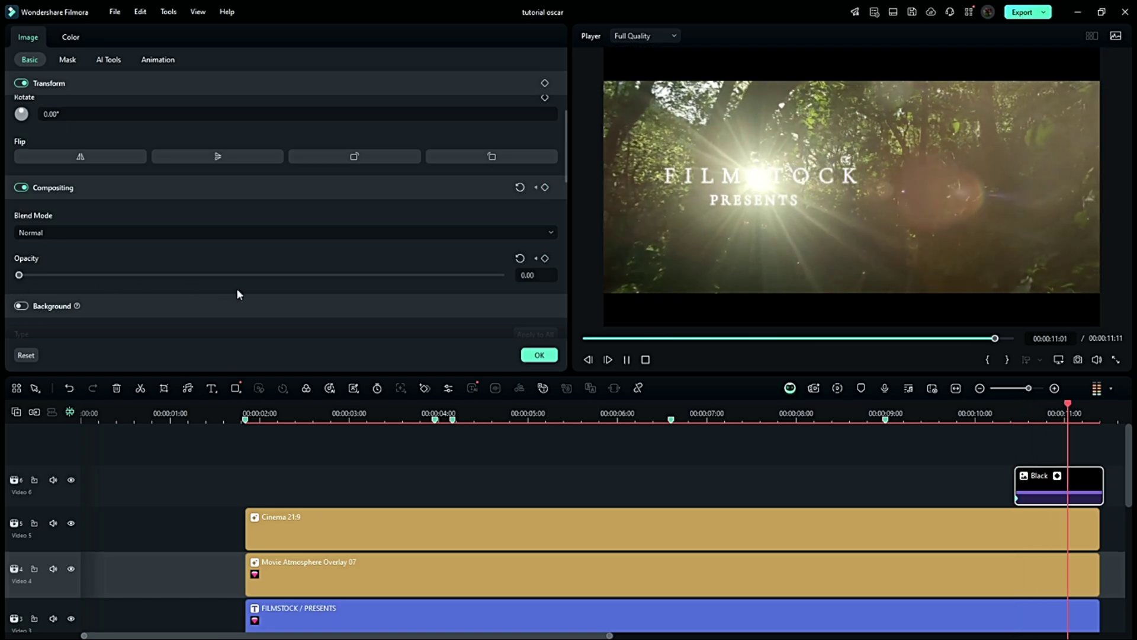
{"action": "left_click_drag", "start_coordinate": [489, 275], "coordinate": [590, 283]}
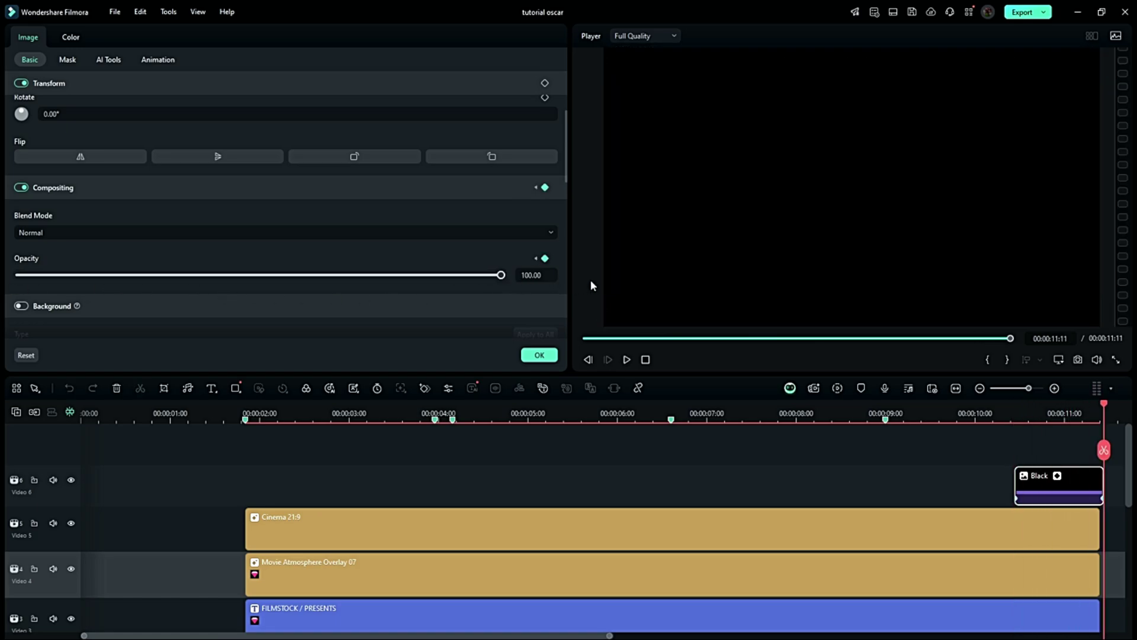
{"action": "left_click", "coordinate": [1001, 417]}
{"action": "key", "text": "space"}
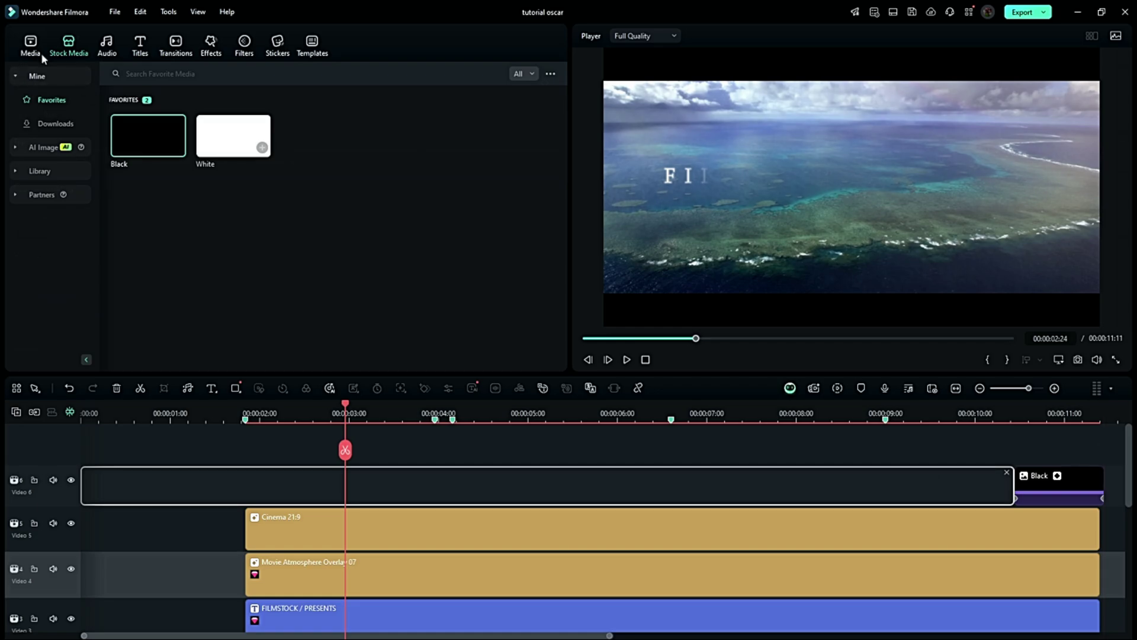
Step: Place adjustment layers on the track directly above the video clips, one matching the length of each of the four clips
{"action": "left_click", "coordinate": [33, 54]}
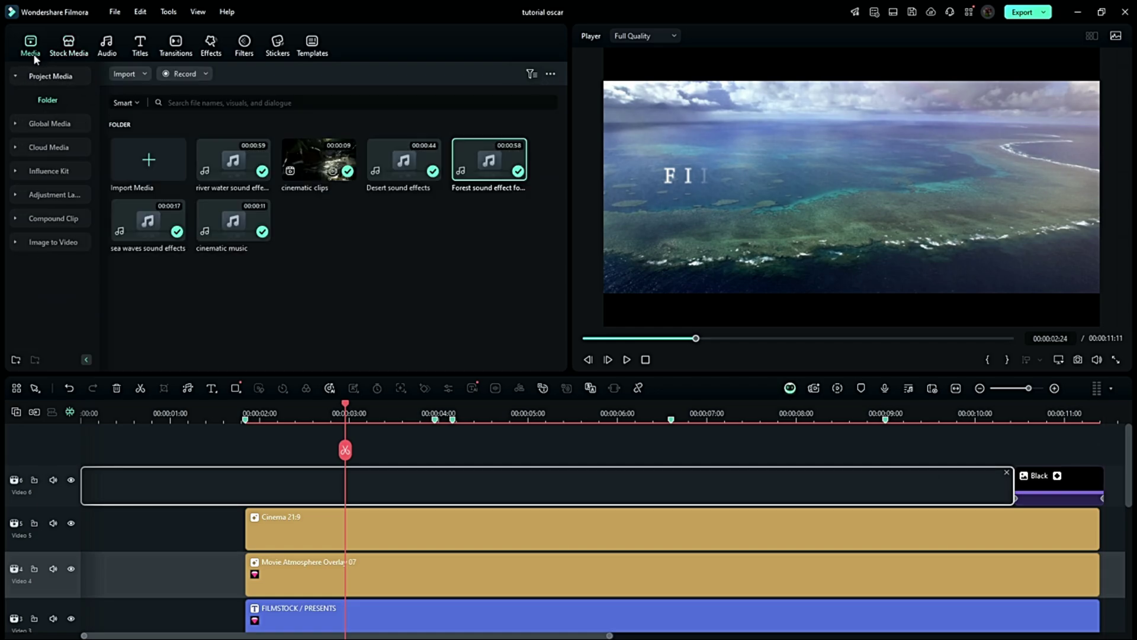
{"action": "left_click", "coordinate": [55, 201]}
{"action": "left_click_drag", "start_coordinate": [148, 135], "coordinate": [242, 446]}
{"action": "left_click_drag", "start_coordinate": [62, 464], "coordinate": [56, 443]}
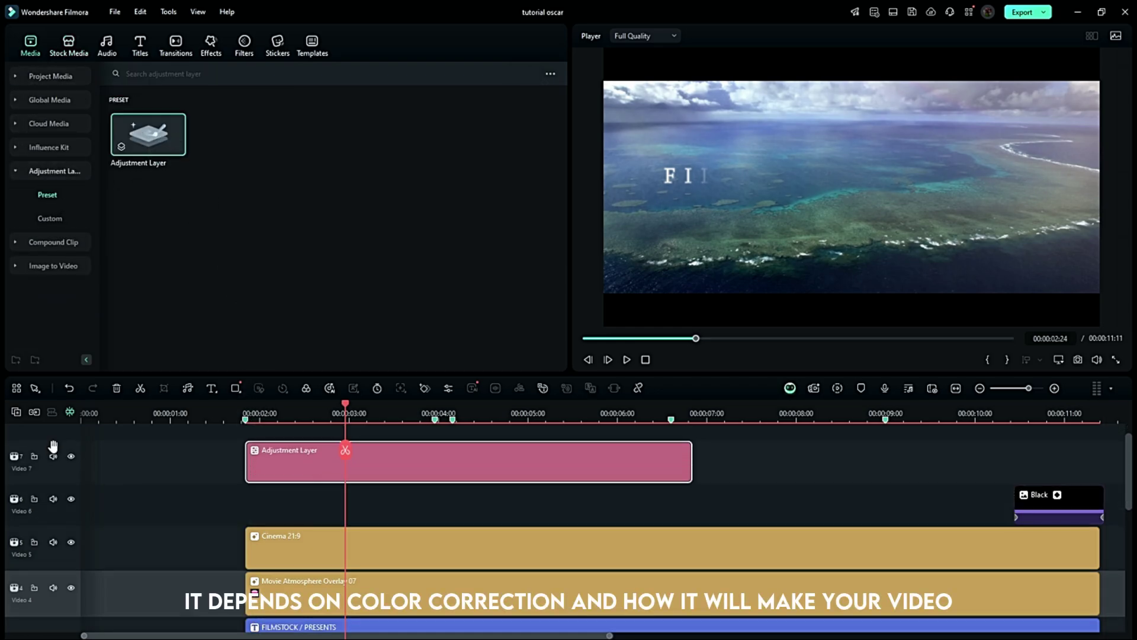
{"action": "scroll", "coordinate": [84, 502], "scroll_direction": "down", "scroll_amount": 5}
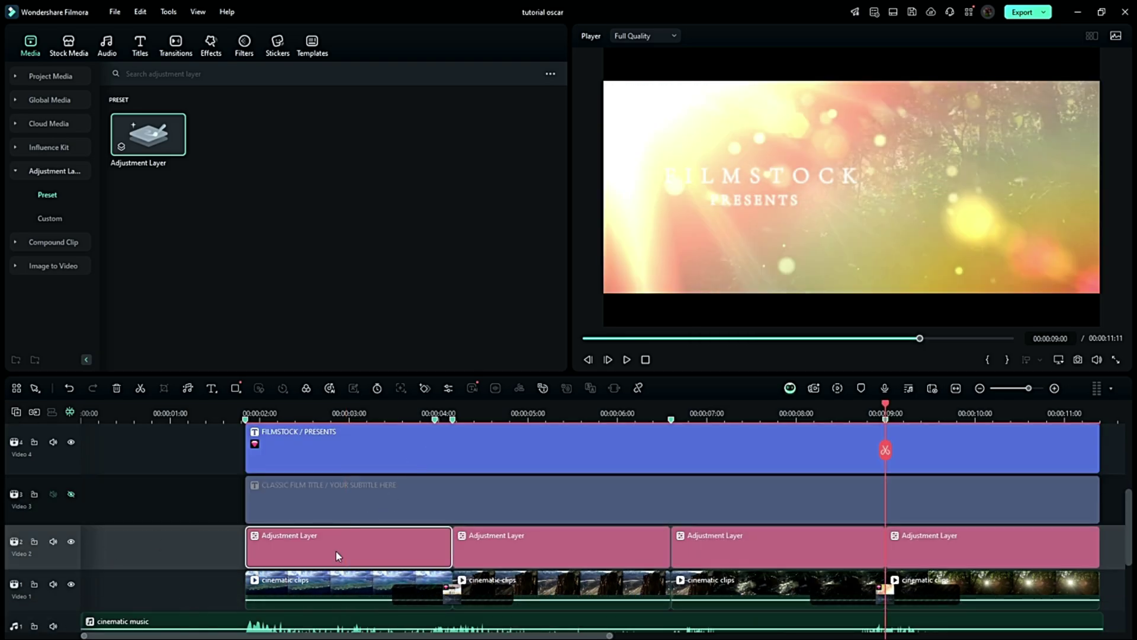
Step: Set the first adjustment layer's color temperature to 52, vibrance to 13 and saturation to 10
{"action": "left_click", "coordinate": [336, 550]}
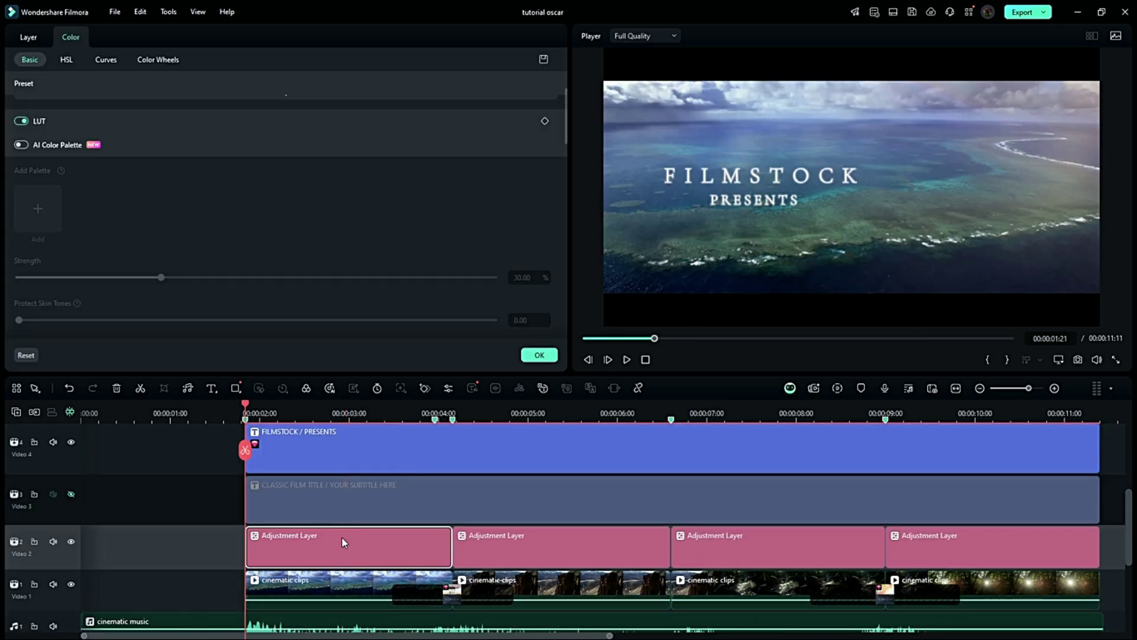
{"action": "scroll", "coordinate": [193, 240], "scroll_direction": "down", "scroll_amount": 5}
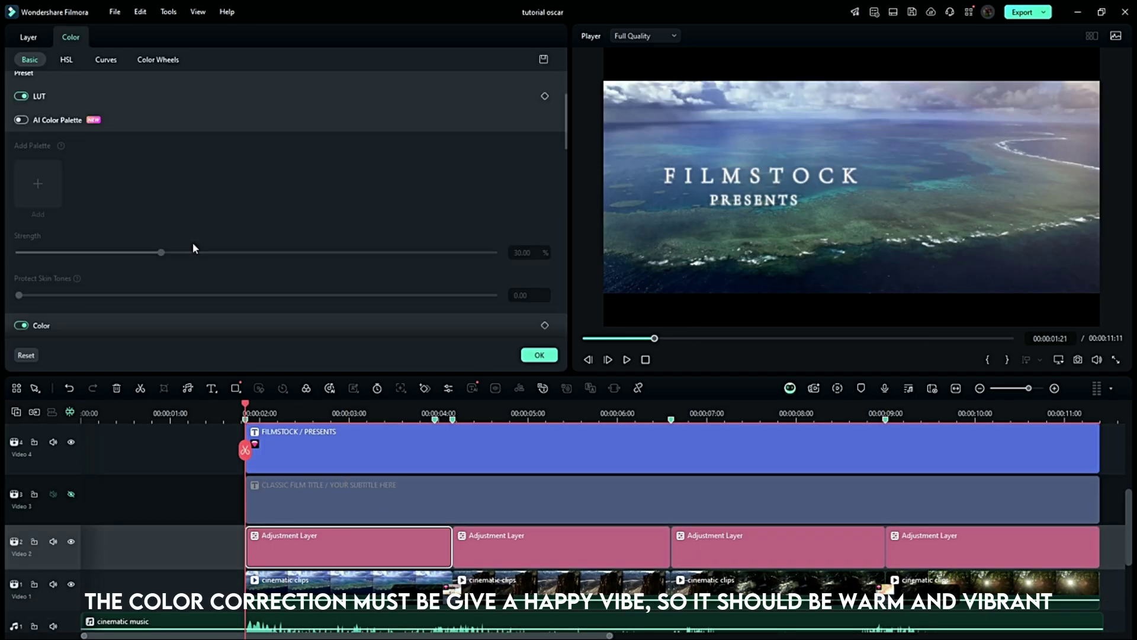
{"action": "left_click_drag", "start_coordinate": [274, 252], "coordinate": [386, 270]}
{"action": "scroll", "coordinate": [373, 273], "scroll_direction": "down", "scroll_amount": 2}
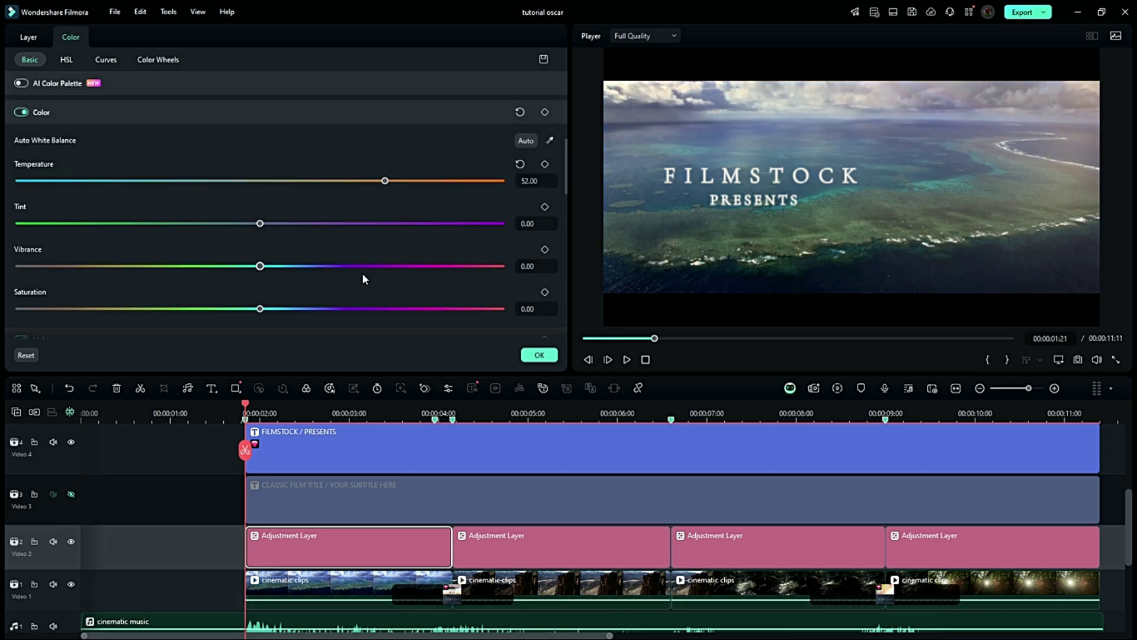
{"action": "scroll", "coordinate": [277, 280], "scroll_direction": "down", "scroll_amount": 1}
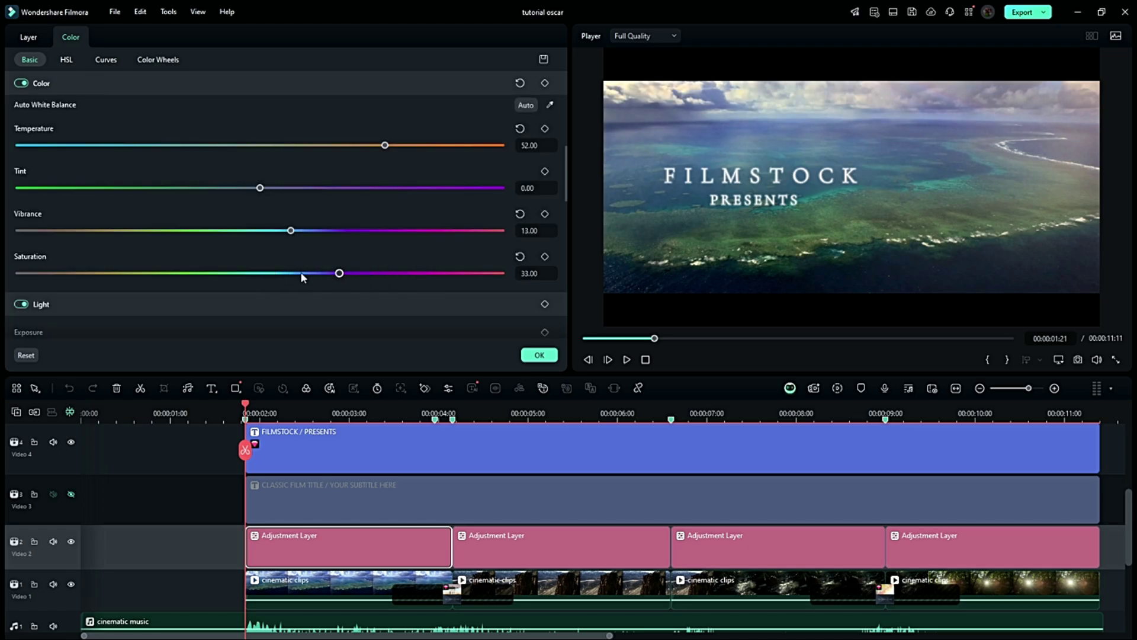
{"action": "scroll", "coordinate": [282, 279], "scroll_direction": "down", "scroll_amount": 2}
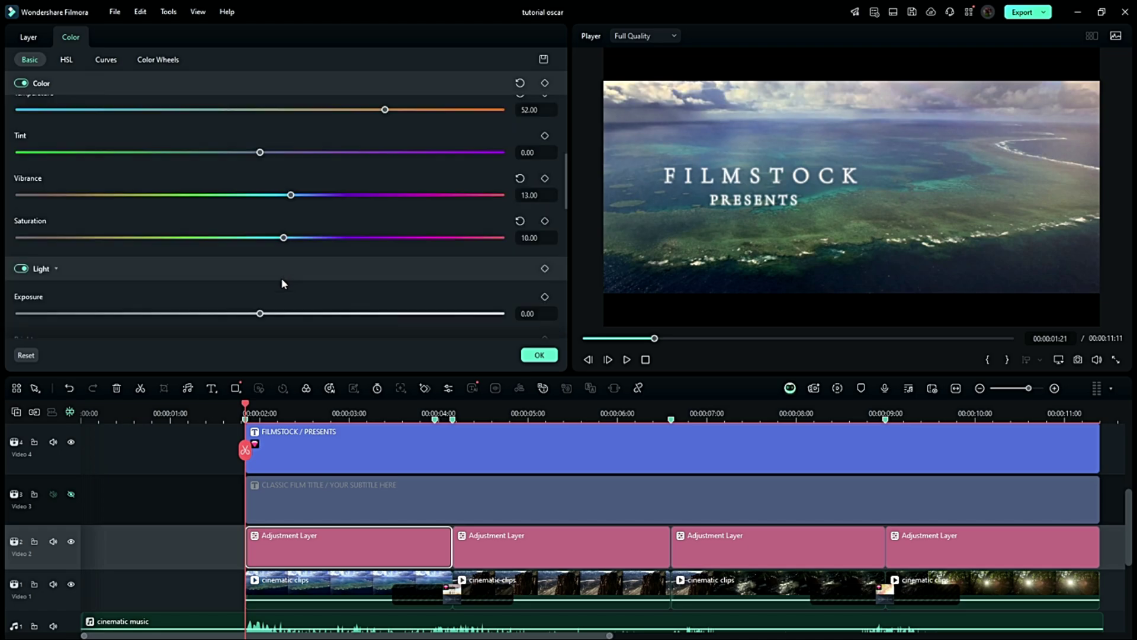
Step: Set the first adjustment layer's brightness to 14, contrast to 10 and highlight to -13, leaving exposure at 0
{"action": "left_click_drag", "start_coordinate": [263, 280], "coordinate": [289, 282]}
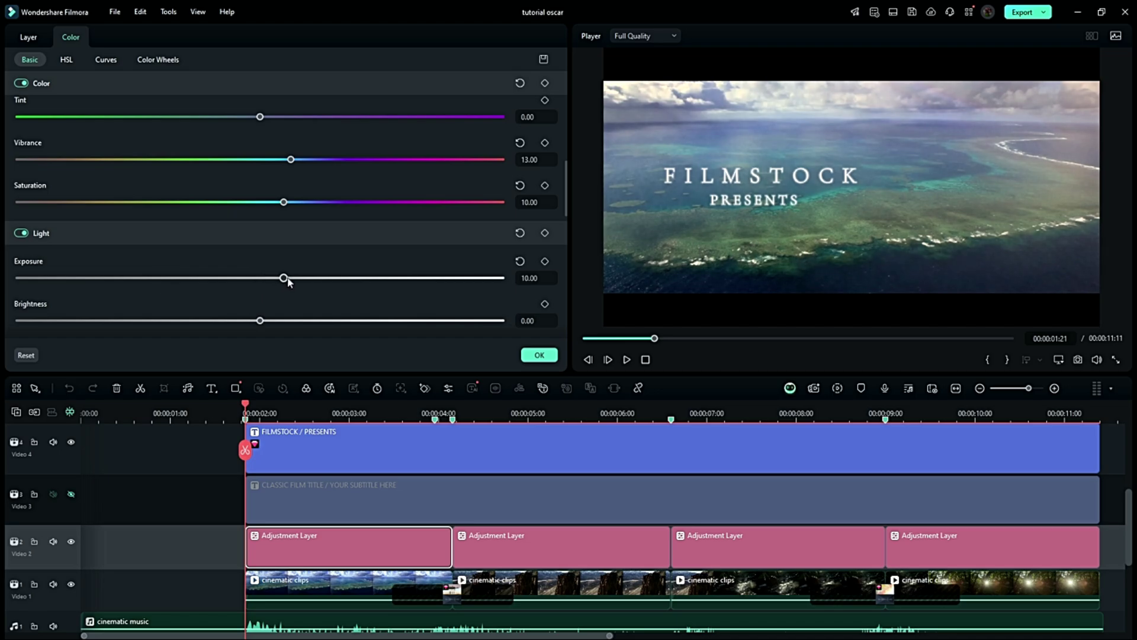
{"action": "left_click", "coordinate": [520, 262]}
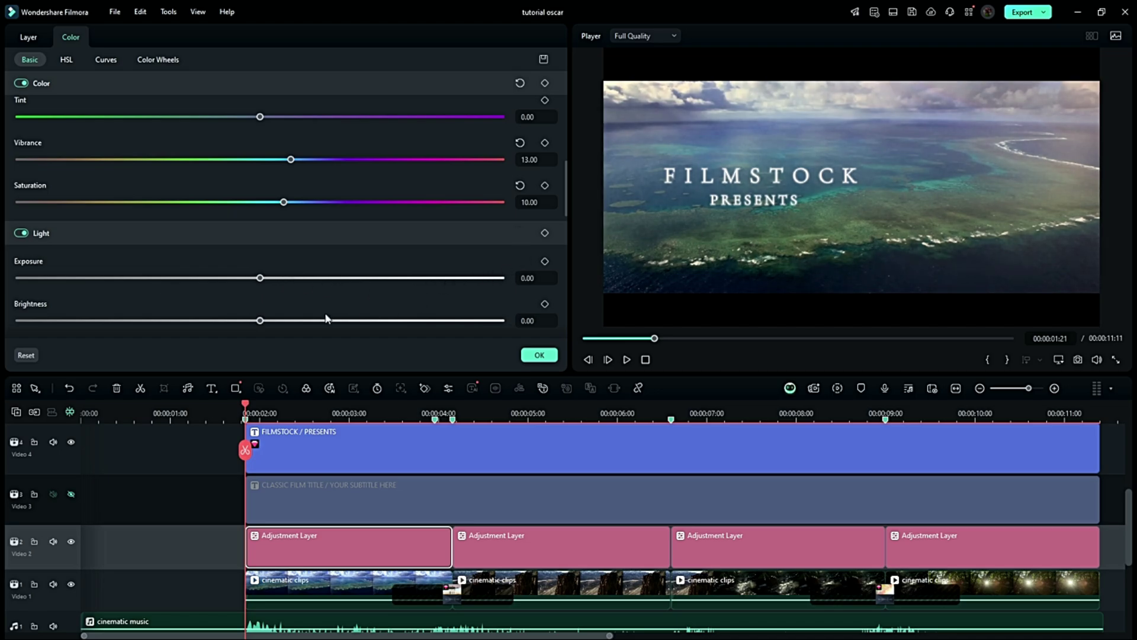
{"action": "left_click", "coordinate": [290, 323]}
{"action": "left_click", "coordinate": [301, 323]}
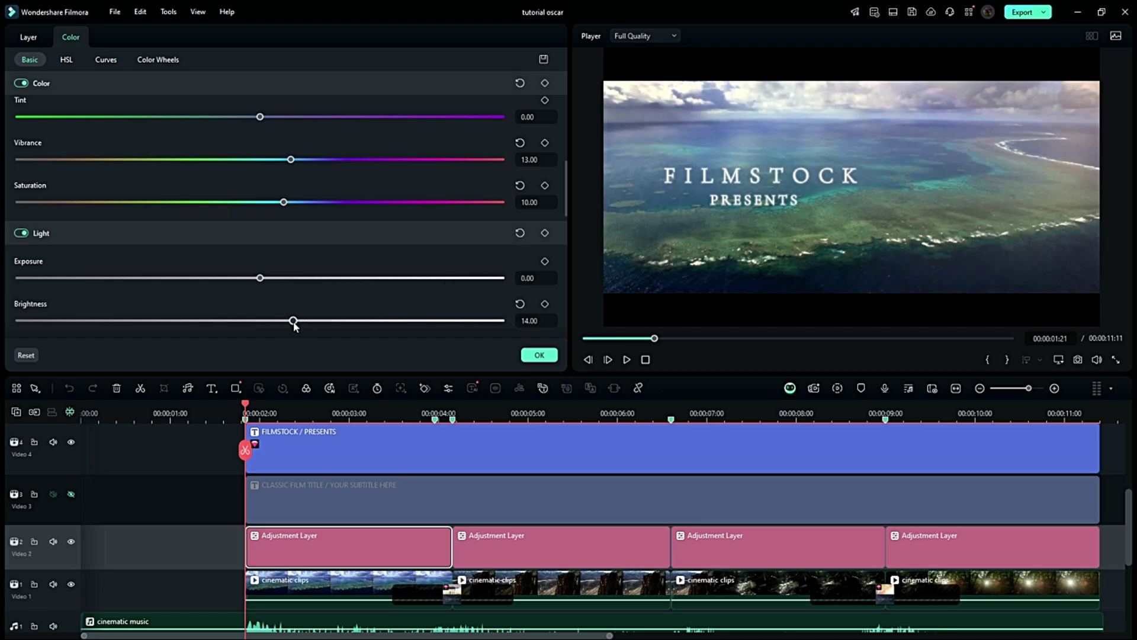
{"action": "scroll", "coordinate": [284, 325], "scroll_direction": "down", "scroll_amount": 2}
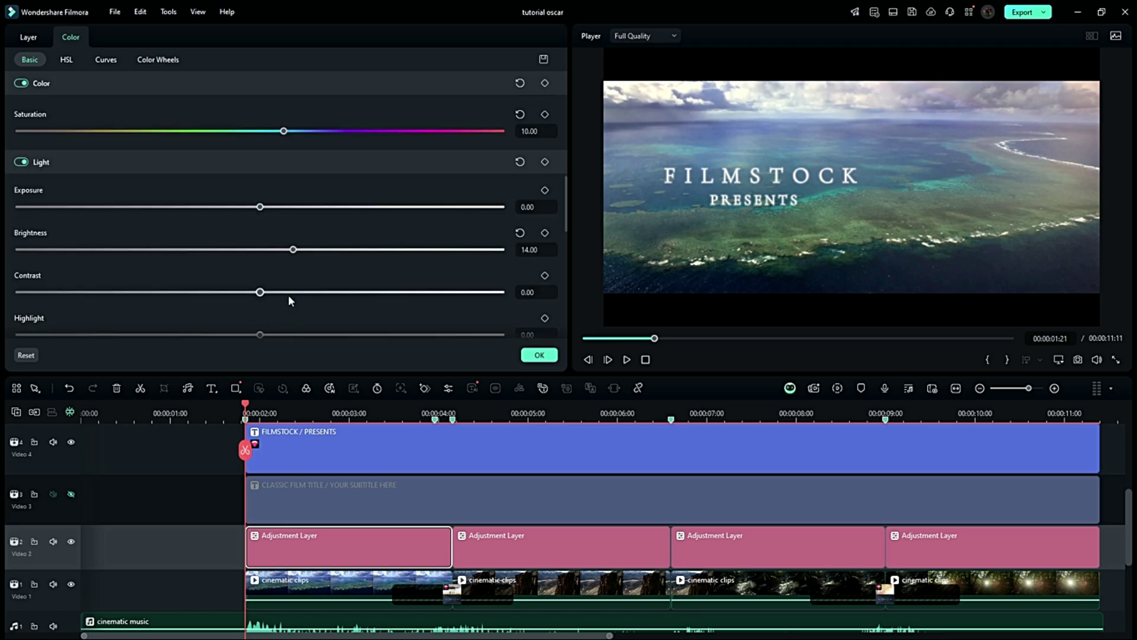
{"action": "scroll", "coordinate": [284, 297], "scroll_direction": "down", "scroll_amount": 1}
{"action": "left_click", "coordinate": [229, 299]}
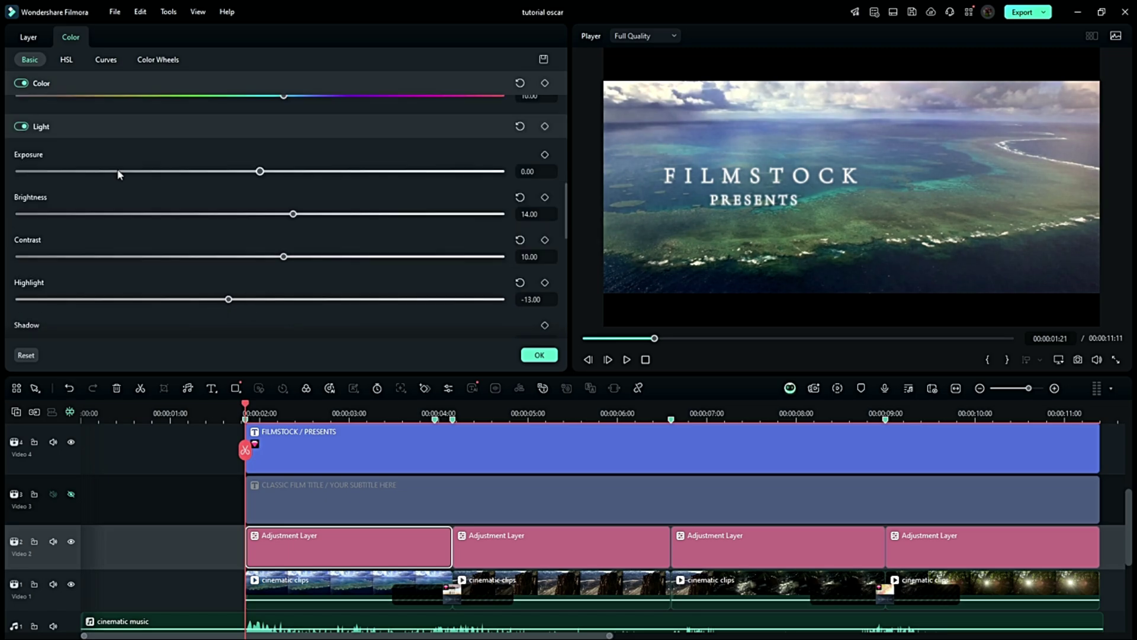
Step: Raise the first adjustment layer's green saturation slightly and its orange saturation strongly in the HSL color settings
{"action": "left_click", "coordinate": [66, 59]}
{"action": "left_click", "coordinate": [79, 114]}
{"action": "left_click", "coordinate": [298, 198]}
{"action": "left_click", "coordinate": [40, 114]}
{"action": "left_click", "coordinate": [480, 198]}
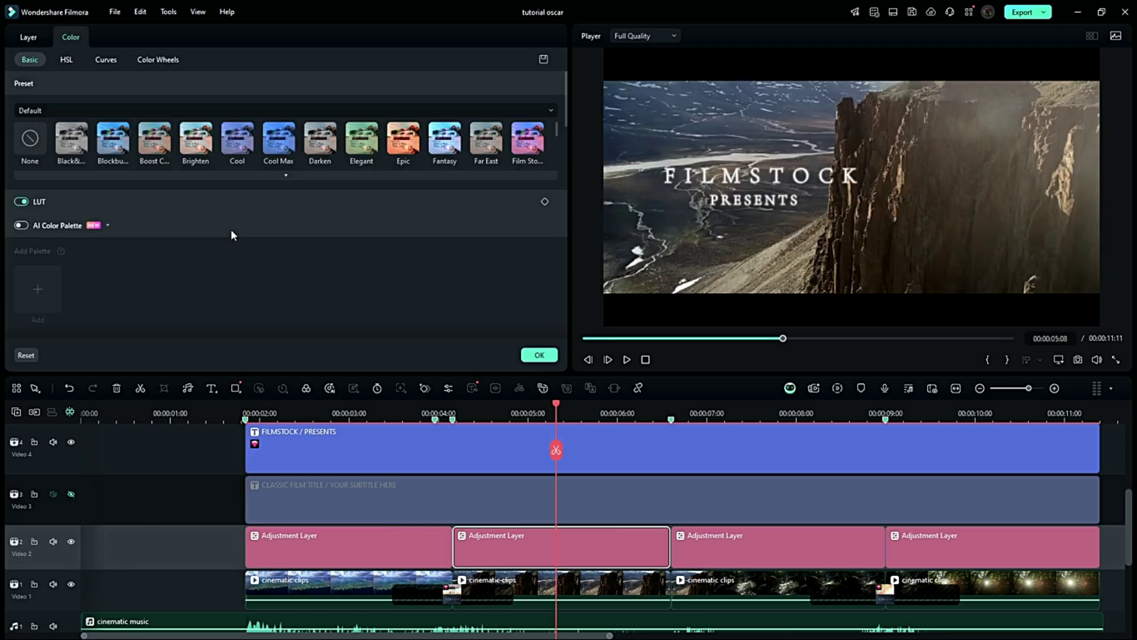
Step: Color-correct the second adjustment layer, lowering its orange luminance to about -64 in HSL
{"action": "scroll", "coordinate": [233, 235], "scroll_direction": "down", "scroll_amount": 10}
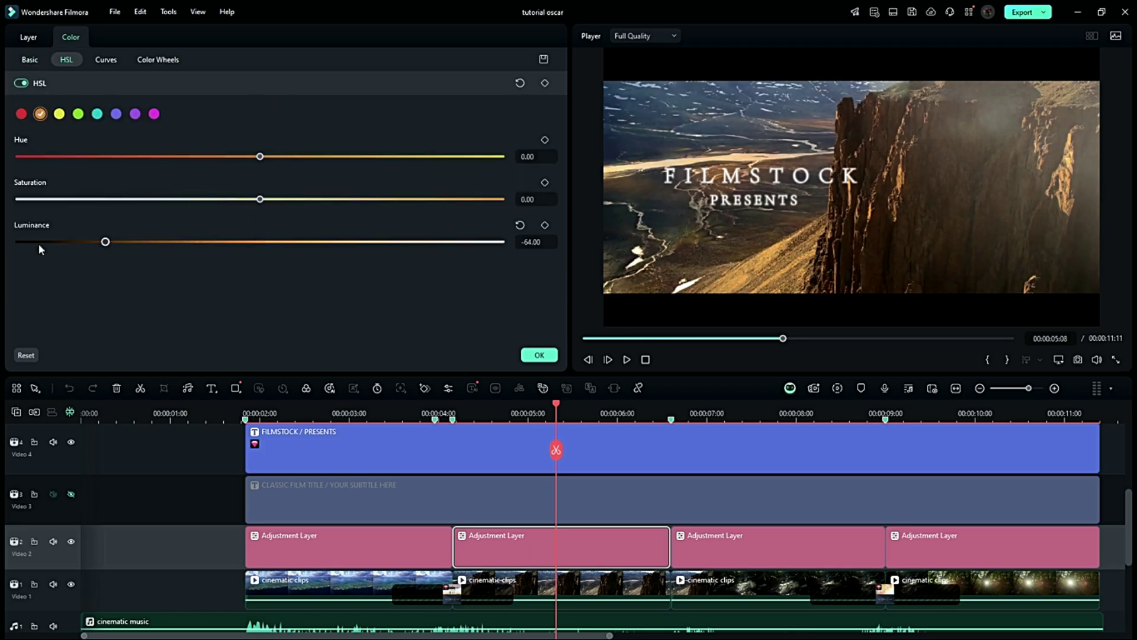
Step: Set the third adjustment layer's temperature to 56, vibrance to 18 and brightness to 14, and open its HSL settings
{"action": "double_click", "coordinate": [787, 527]}
{"action": "left_click_drag", "start_coordinate": [260, 302], "coordinate": [304, 302]}
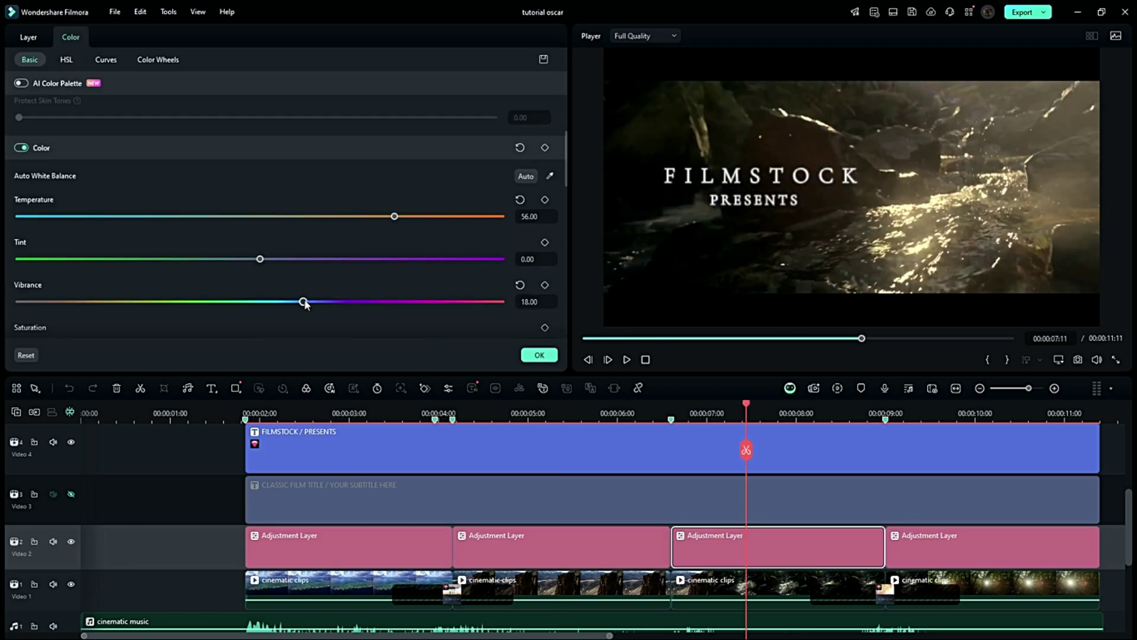
{"action": "scroll", "coordinate": [319, 250], "scroll_direction": "down", "scroll_amount": 5}
{"action": "scroll", "coordinate": [457, 303], "scroll_direction": "down", "scroll_amount": 5}
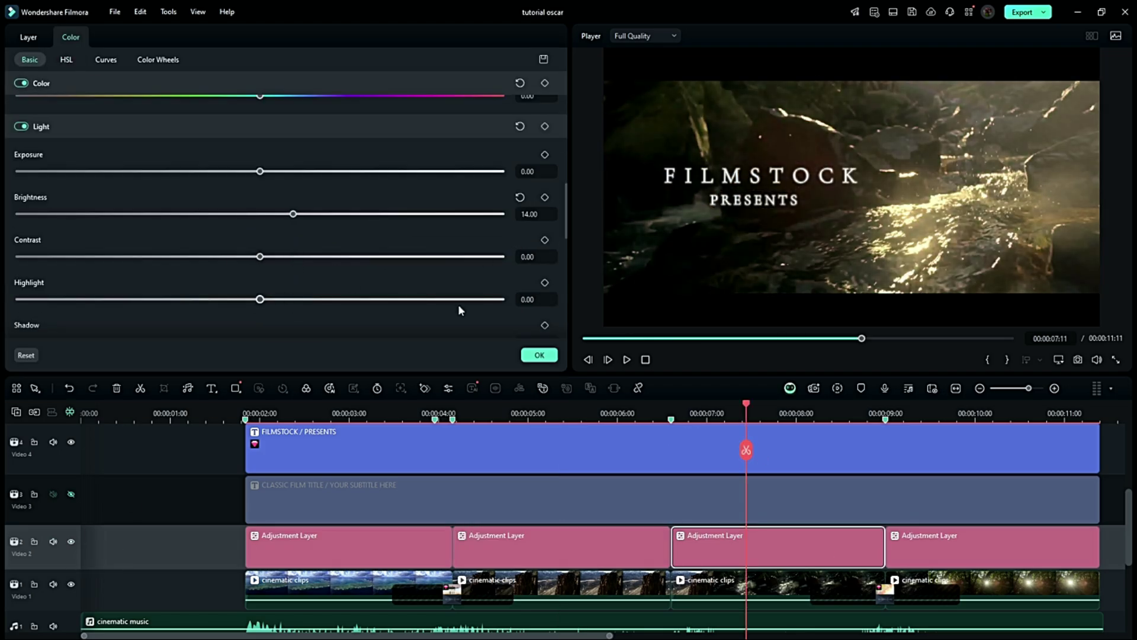
{"action": "left_click", "coordinate": [67, 59]}
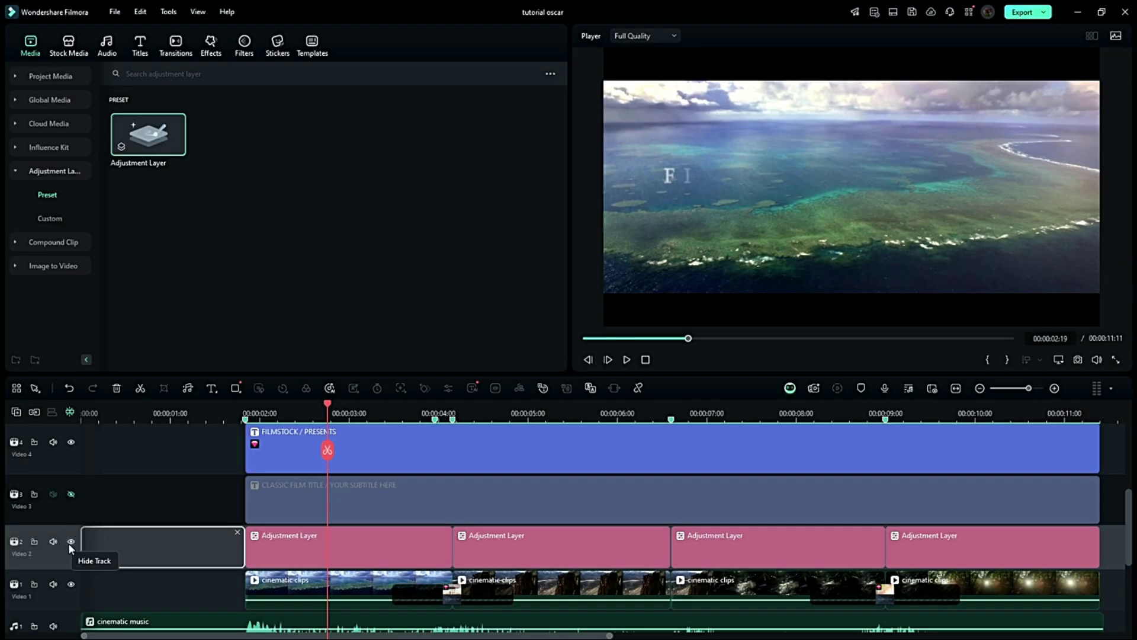
Step: Compare each of the four clips with and without color correction by hiding and showing the adjustment layer track
{"action": "left_click", "coordinate": [71, 541]}
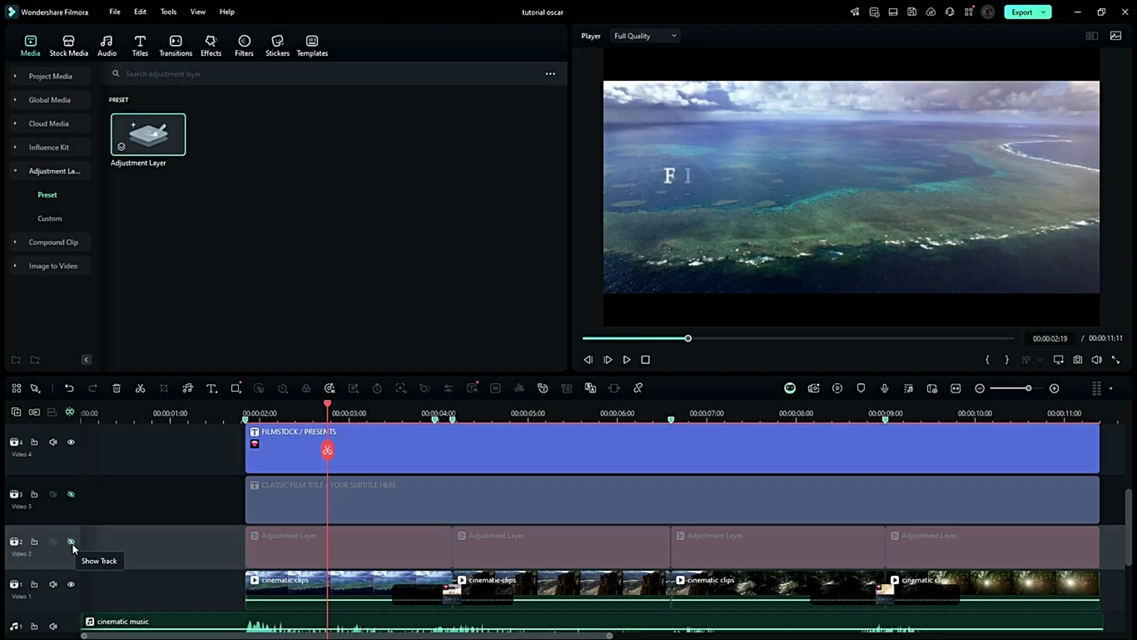
{"action": "left_click", "coordinate": [71, 542]}
{"action": "left_click", "coordinate": [527, 415]}
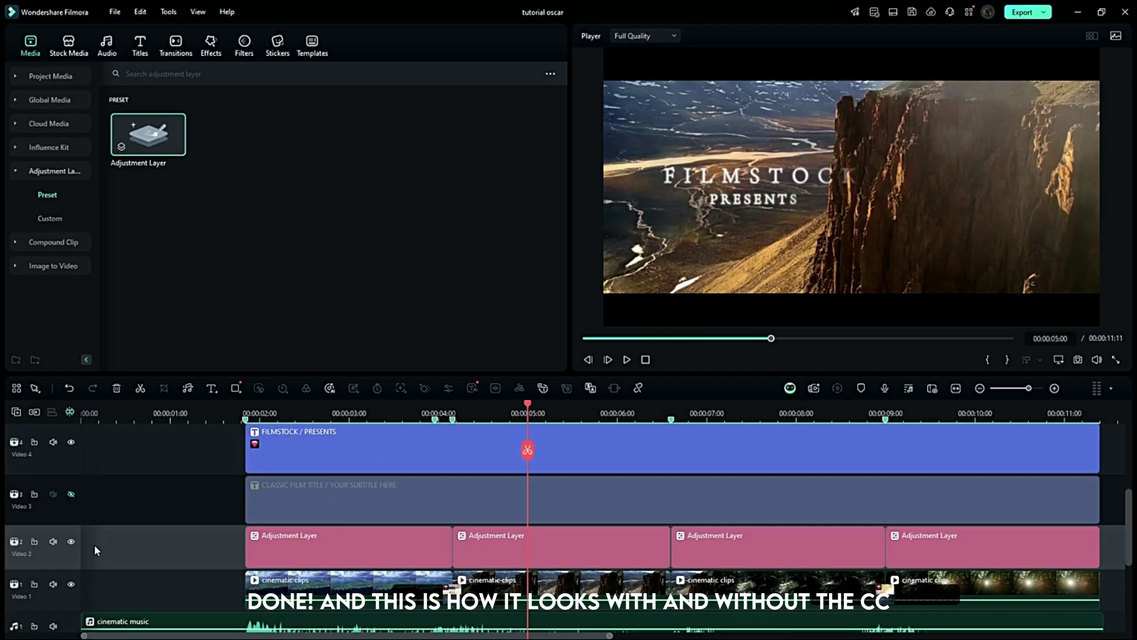
{"action": "left_click", "coordinate": [71, 541]}
{"action": "left_click", "coordinate": [71, 542]}
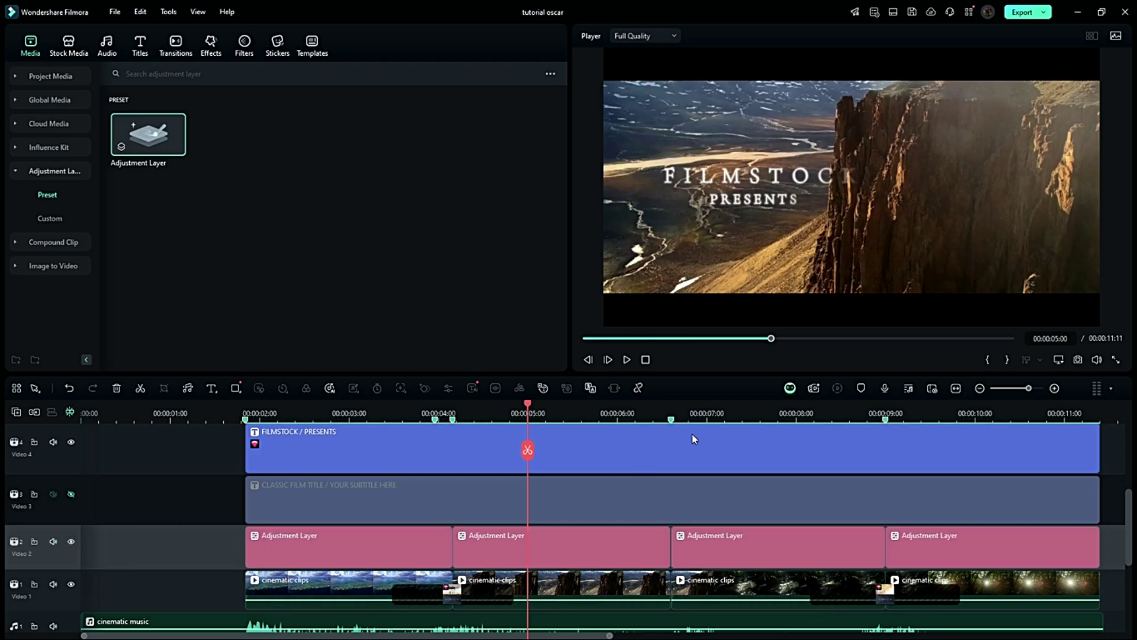
{"action": "left_click", "coordinate": [749, 412]}
{"action": "left_click", "coordinate": [71, 541]}
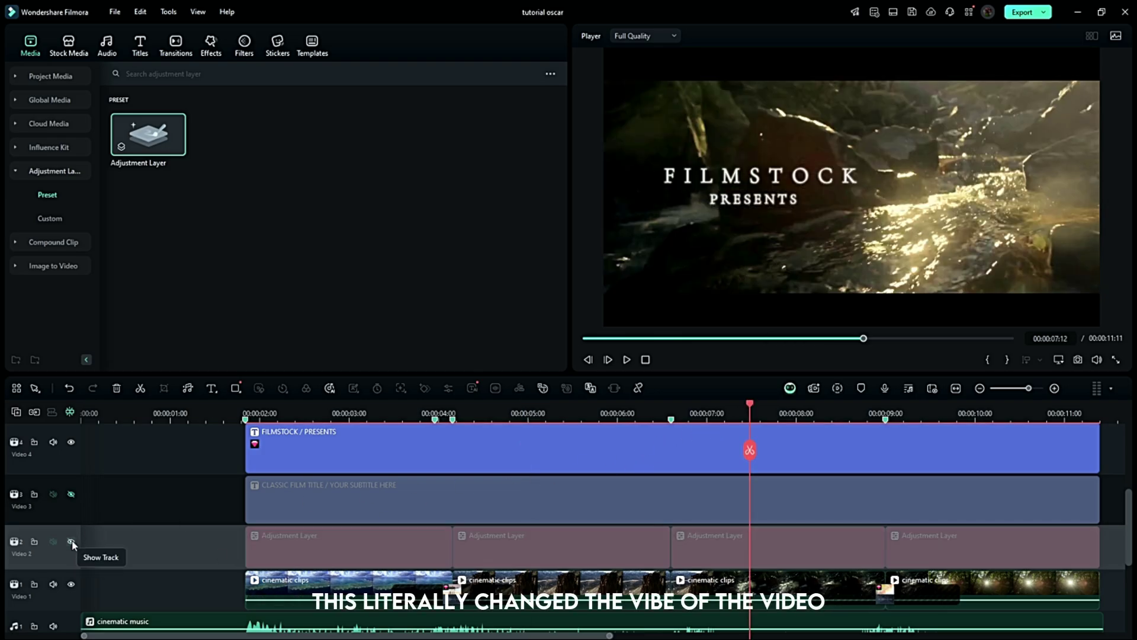
{"action": "left_click", "coordinate": [71, 541]}
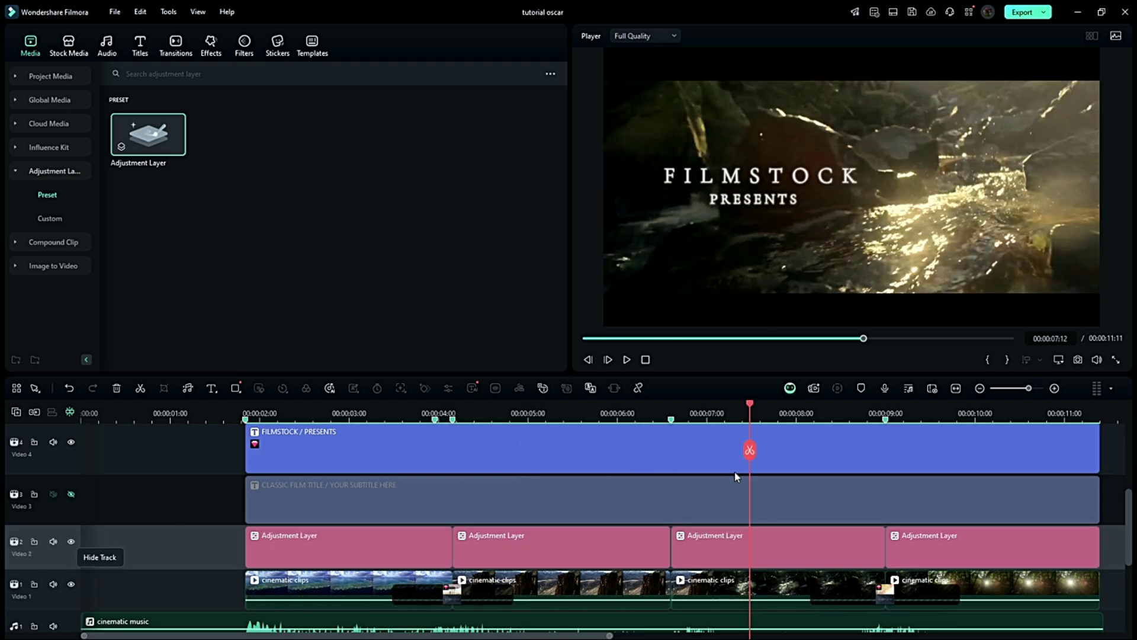
{"action": "left_click", "coordinate": [984, 440]}
{"action": "left_click", "coordinate": [71, 542]}
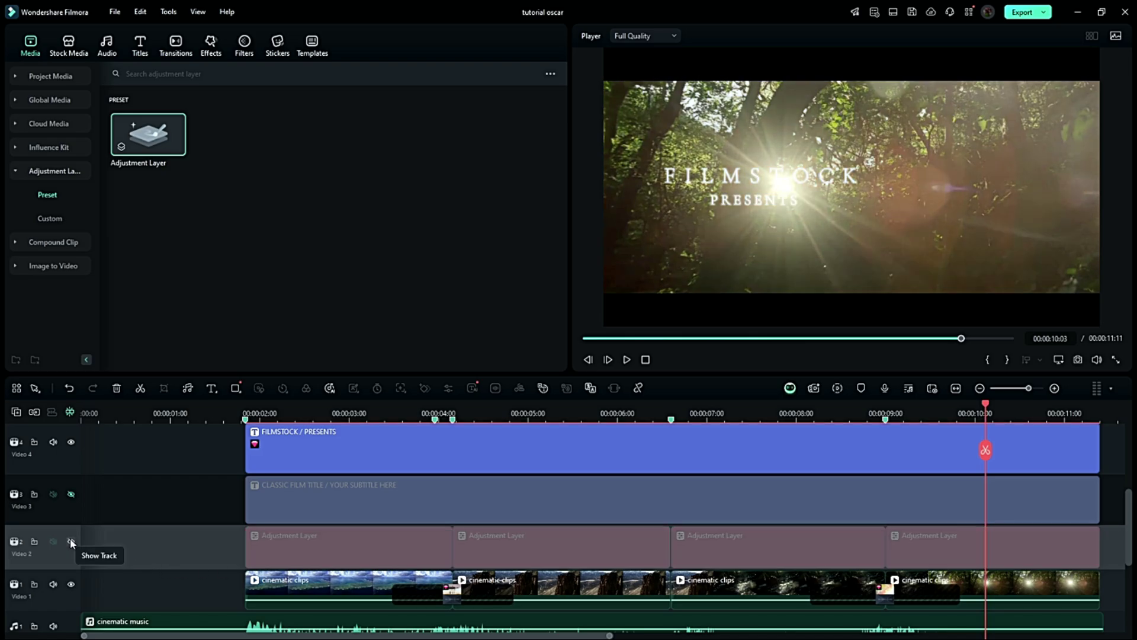
{"action": "left_click", "coordinate": [71, 542]}
Step: Play back the finished video from just before the first clip
{"action": "left_click", "coordinate": [210, 415]}
{"action": "key", "text": "space"}
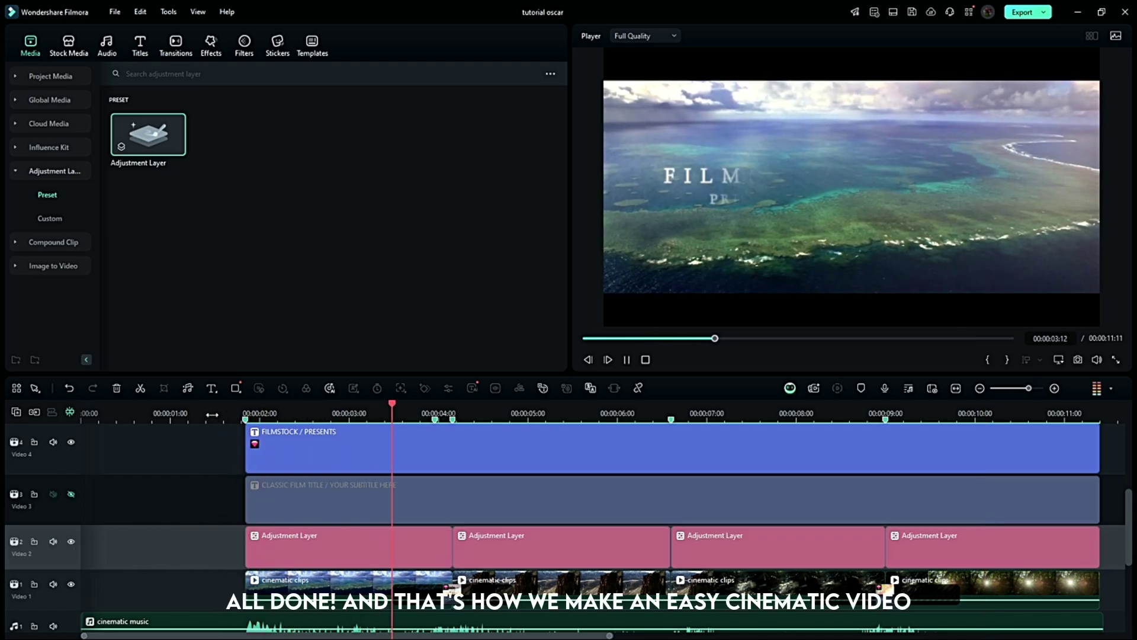